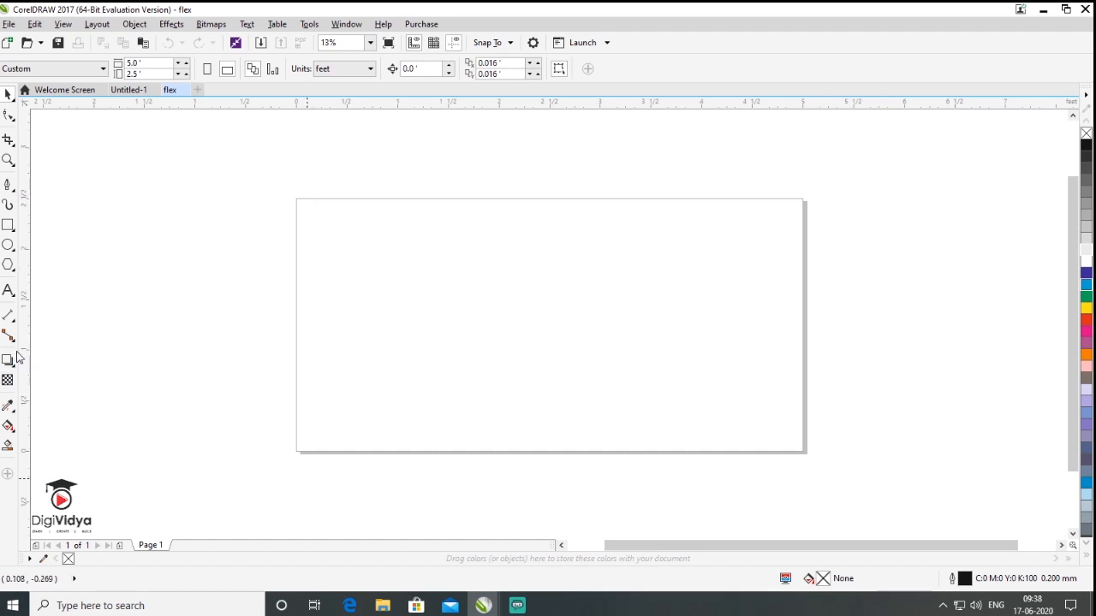
- Add two vertical margin guidelines, at 0.1 ft and 4.9 ft across the page
click(172, 357)
drag(50, 63, 3, 67)
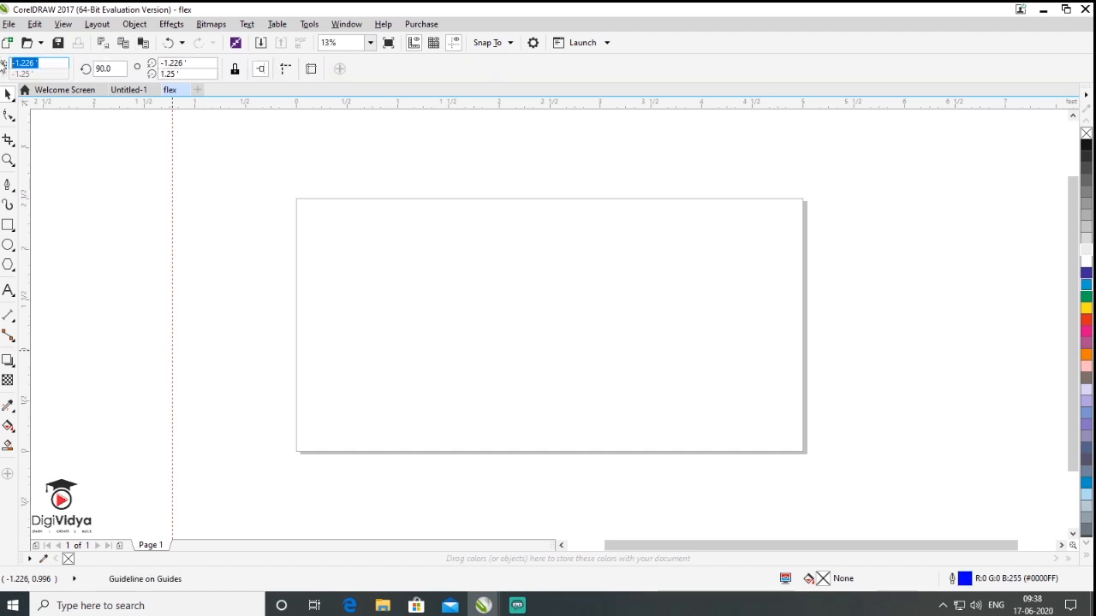
text(-1.99)
key(Return)
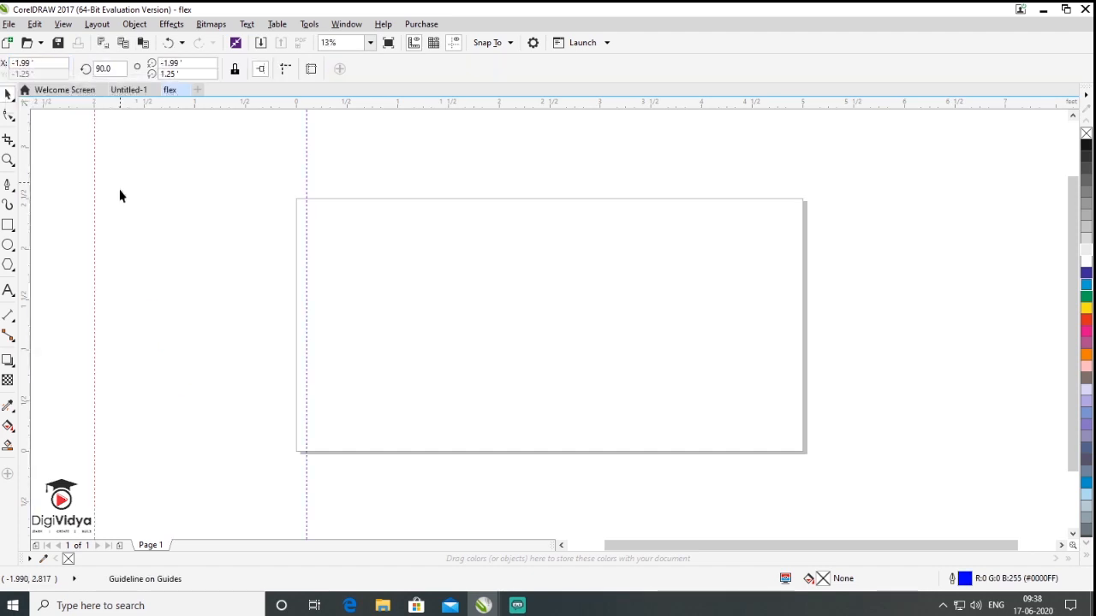
click(33, 63)
text(4)
- Add two horizontal margin guidelines at Y positions 0.1 ft and 2.4 ft
drag(212, 105, 208, 135)
drag(49, 75, 7, 75)
key(BackSpace)
text(.1)
key(Return)
click(101, 135)
drag(50, 74, 8, 75)
text(2.4)
key(Return)
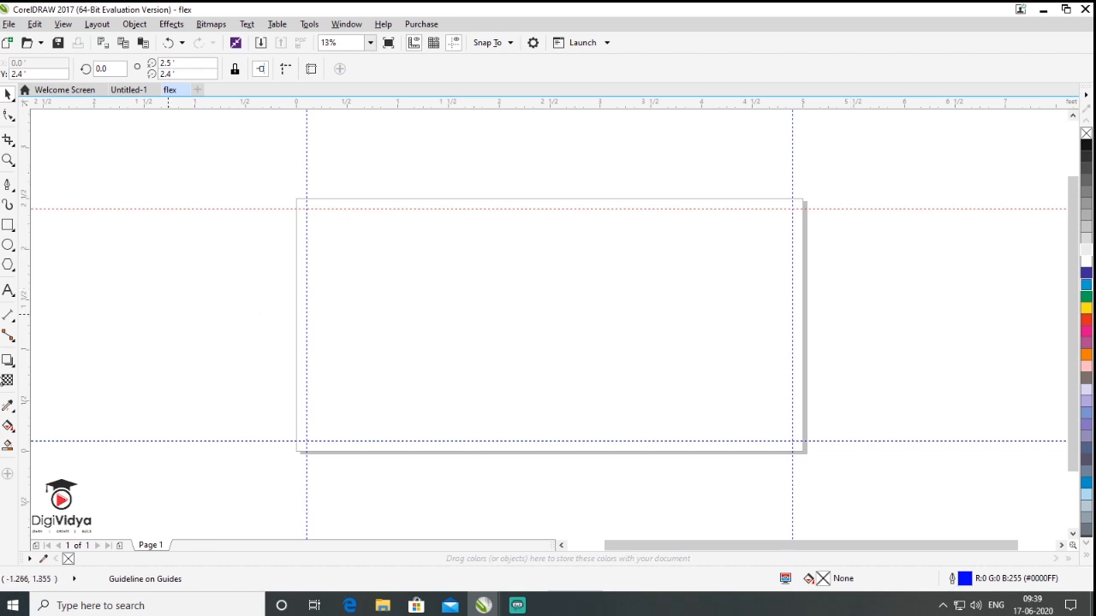
- Draw a closed wavy shape with the Pen tool along the page's lower edge, about 5 ft wide and 1 ft tall
click(8, 184)
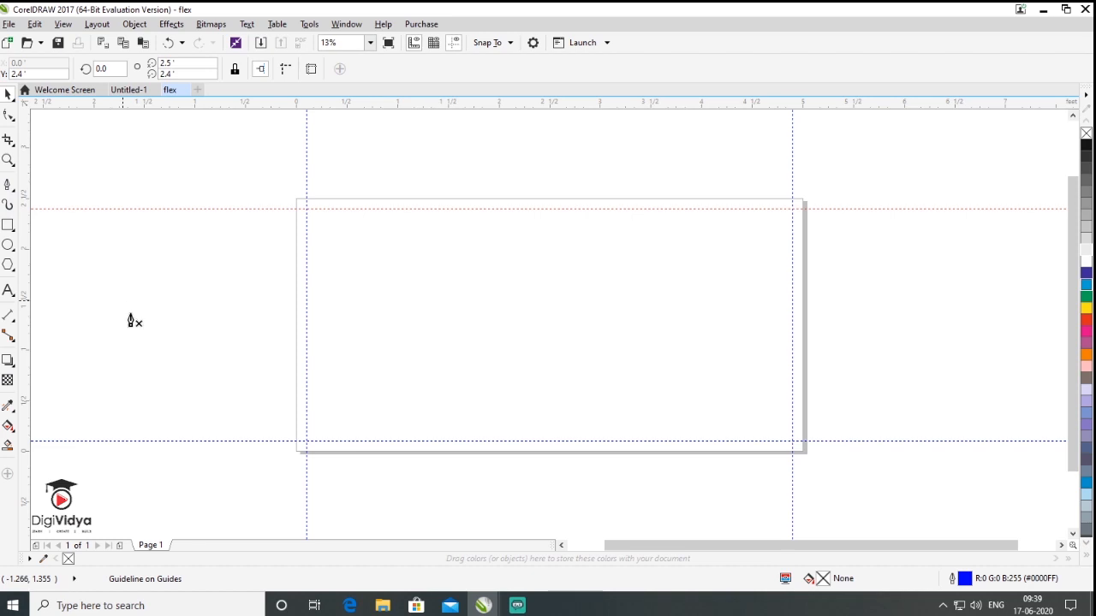
click(296, 452)
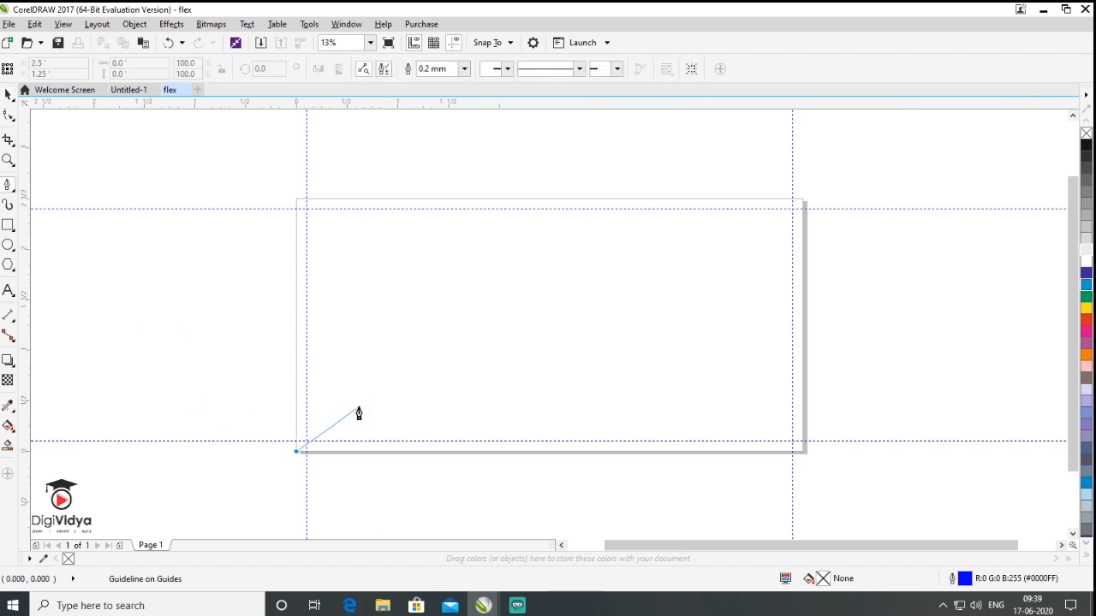
drag(365, 400, 410, 401)
drag(558, 392, 635, 351)
drag(695, 355, 842, 368)
click(765, 372)
key(ctrl+z)
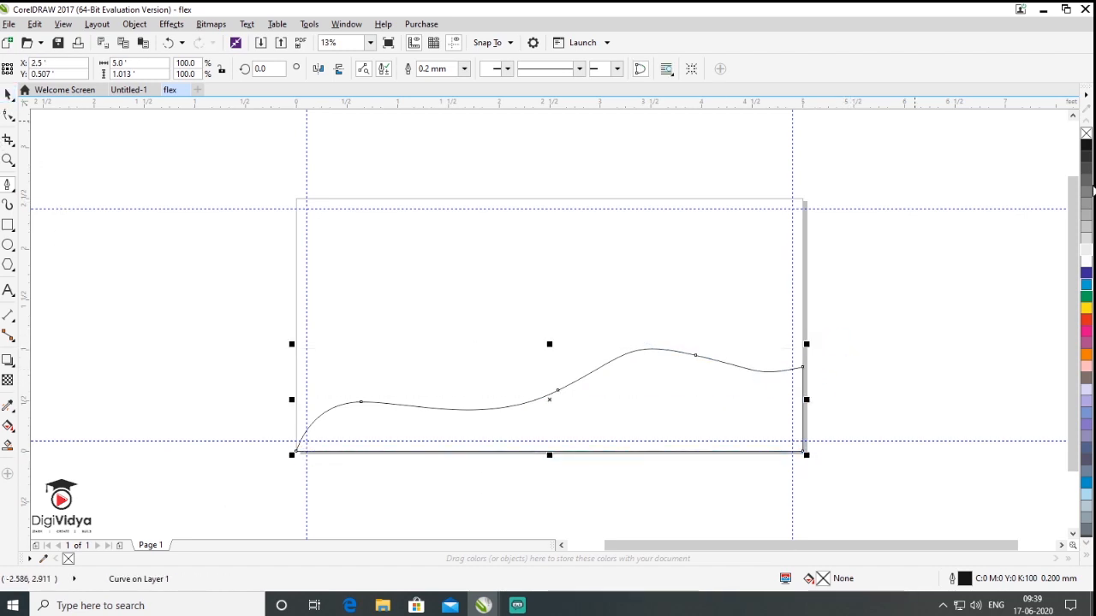
- Fill the lower wave shape with 10% black and set its outline width to None
click(1086, 255)
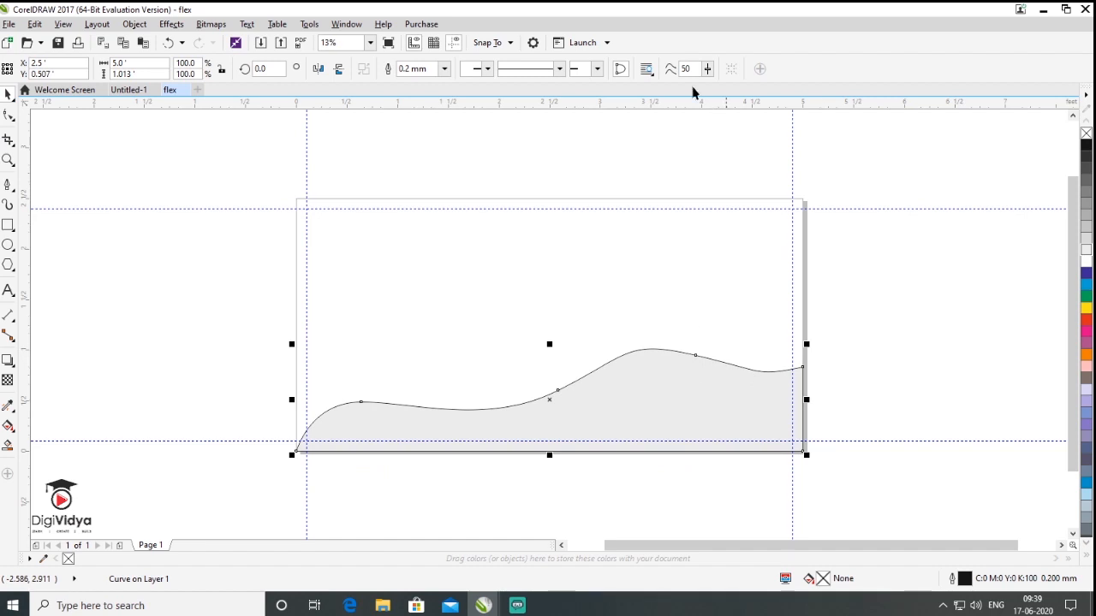
click(444, 69)
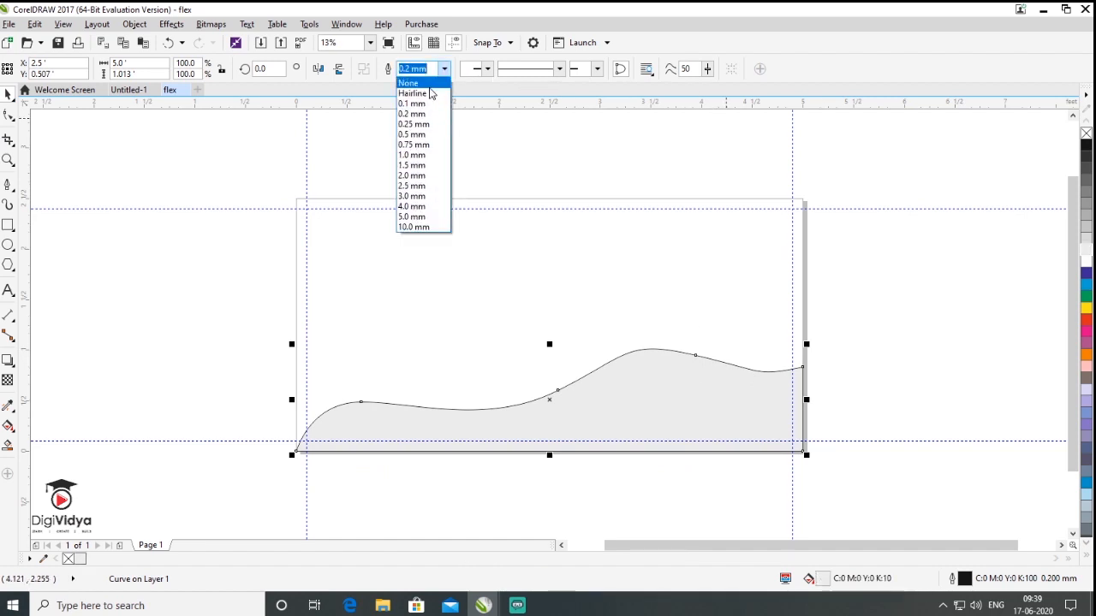
click(410, 83)
scroll(584, 438, up, 2)
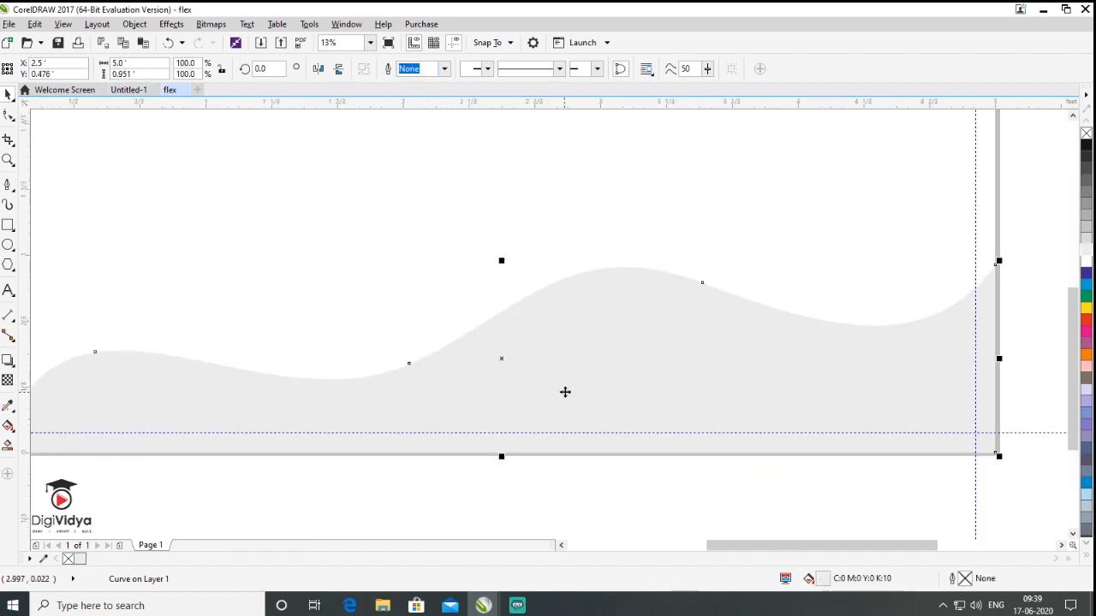
scroll(565, 392, down, 2)
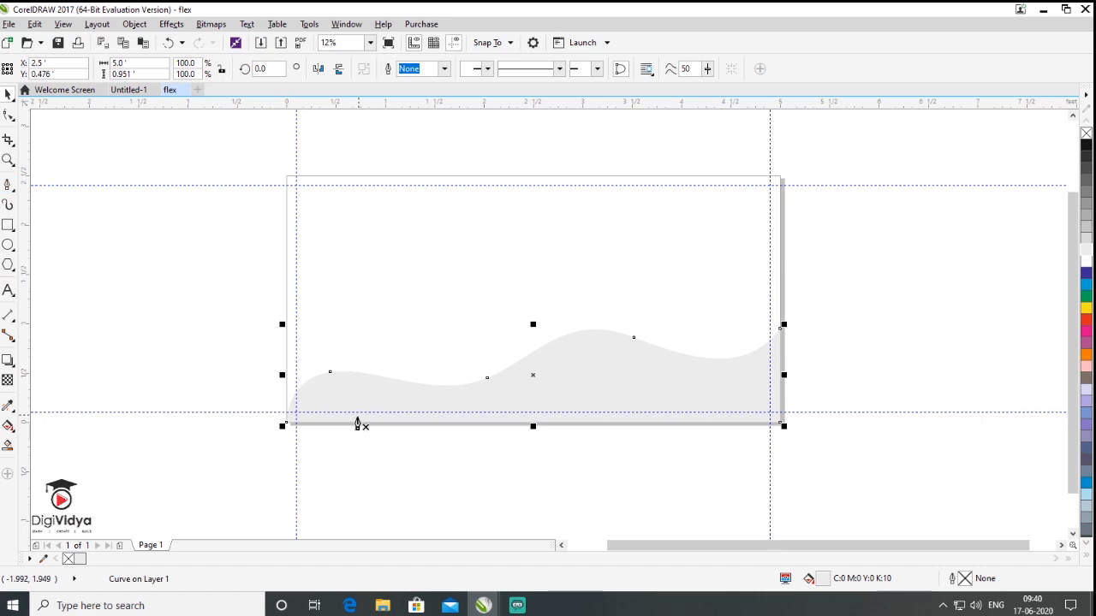
- Draw a closed S-curved shape covering the page's left part up to the top edge, about 4.2 ft wide and 2.5 ft tall
drag(701, 175, 708, 155)
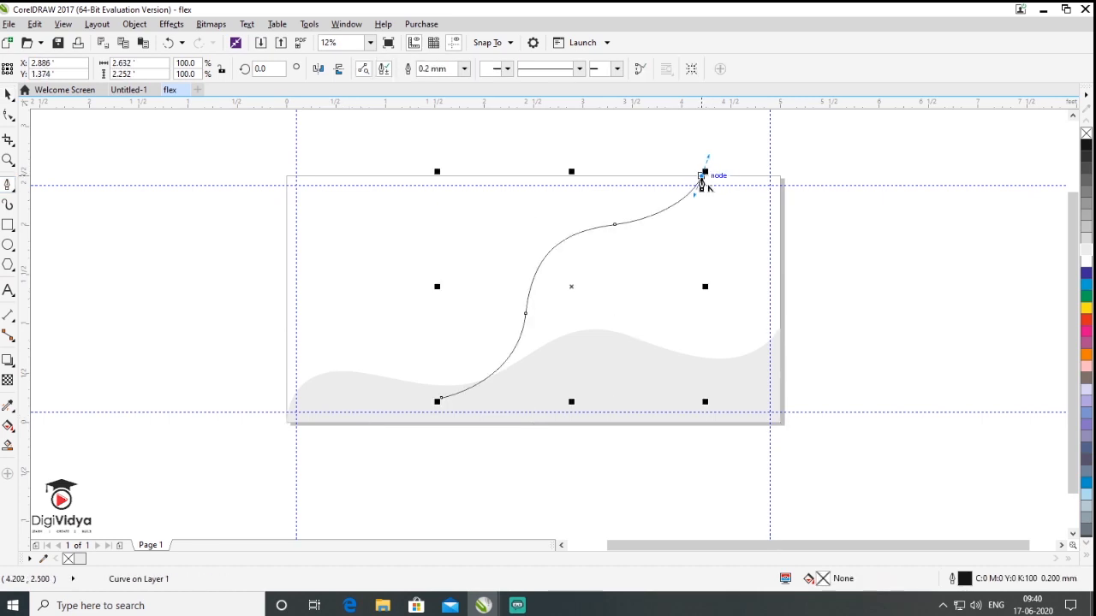
key(Escape)
click(704, 174)
click(287, 175)
click(286, 421)
click(437, 400)
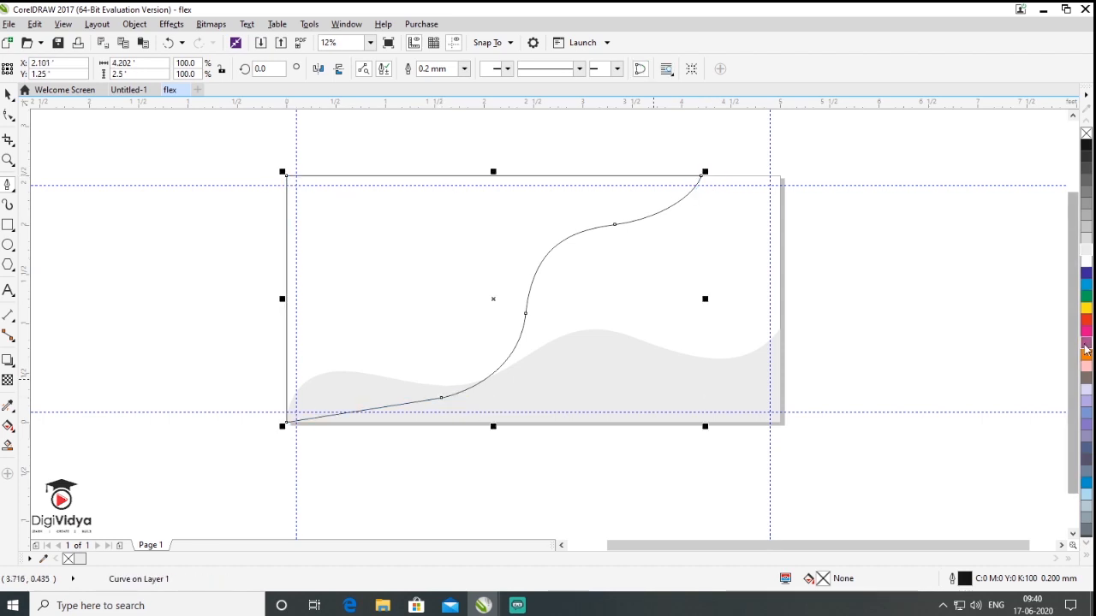
- Fill the S-curved shape with C:20 M:80 Y:0 K:20 and set its outline width to None
click(1085, 342)
click(464, 69)
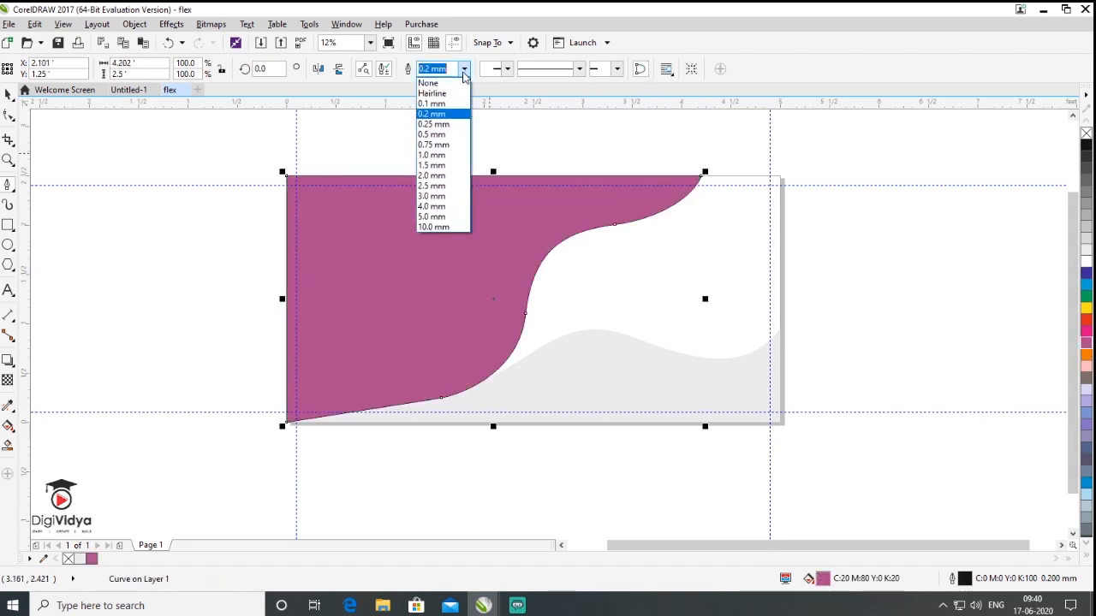
click(452, 84)
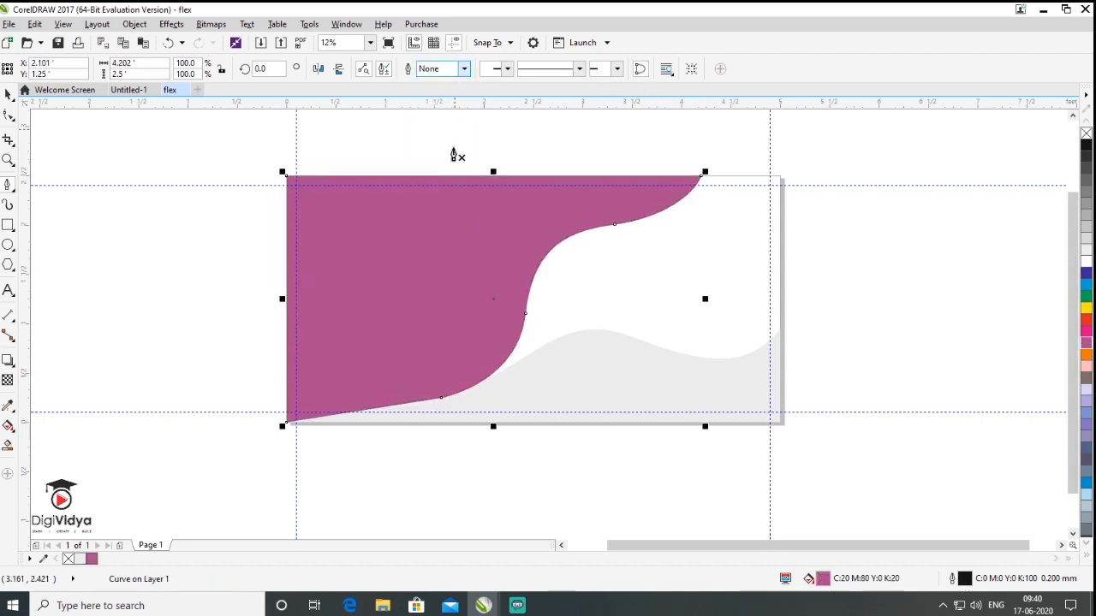
- Send the S-curved shape to the back of the layer, behind the grey wave
right_click(457, 261)
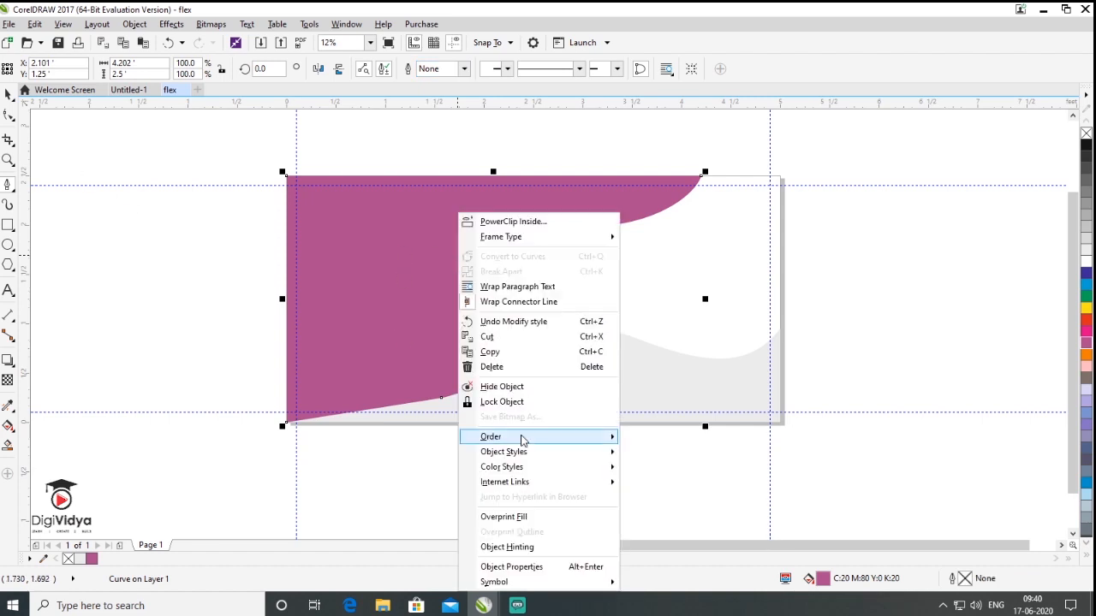
mouse_move(522, 437)
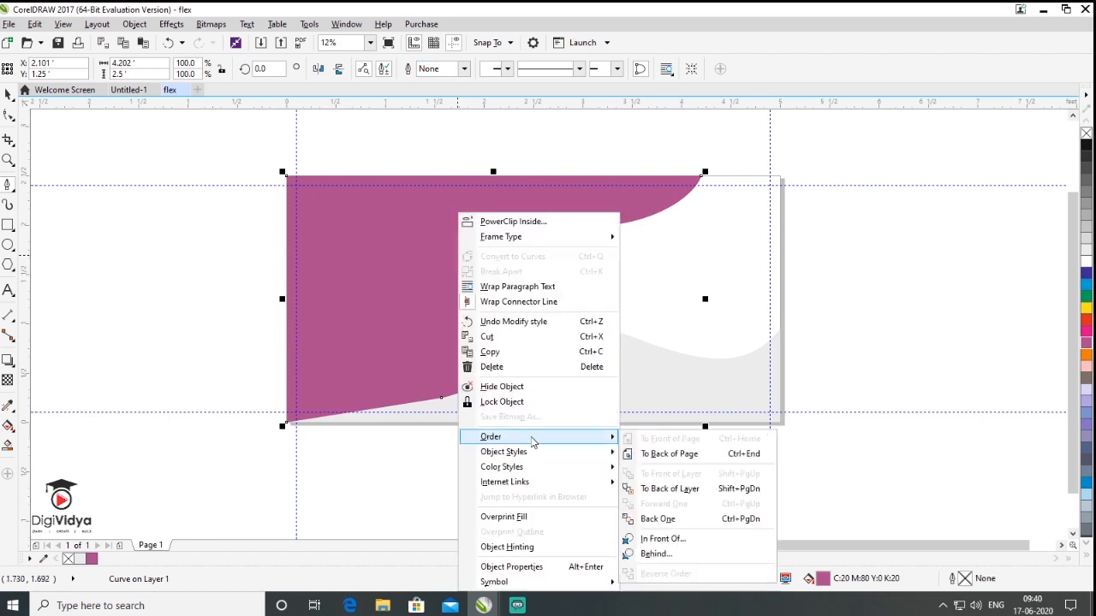
click(724, 488)
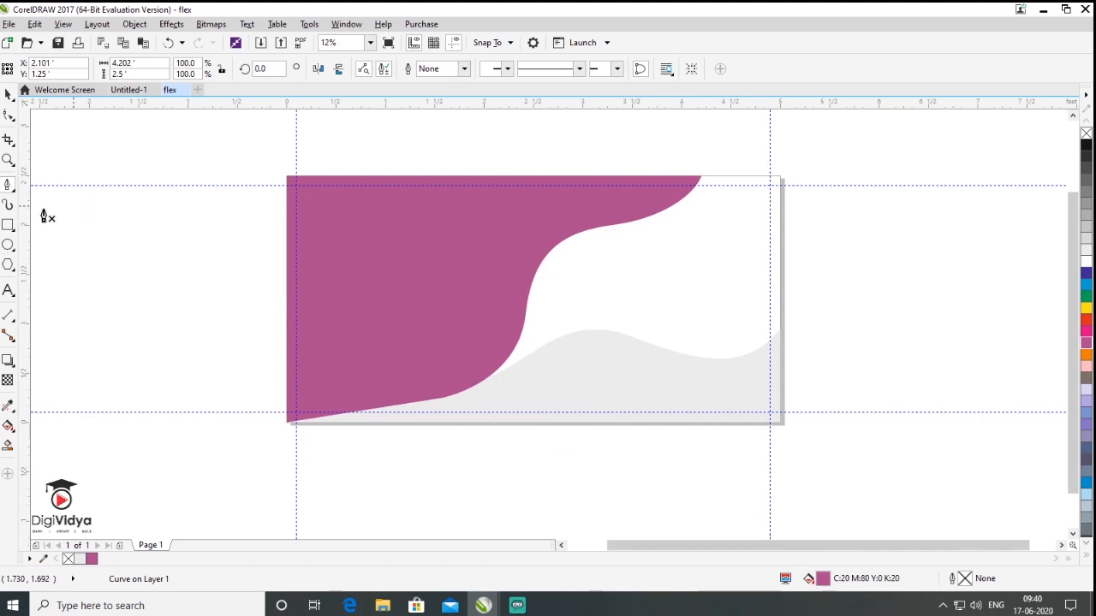
click(7, 97)
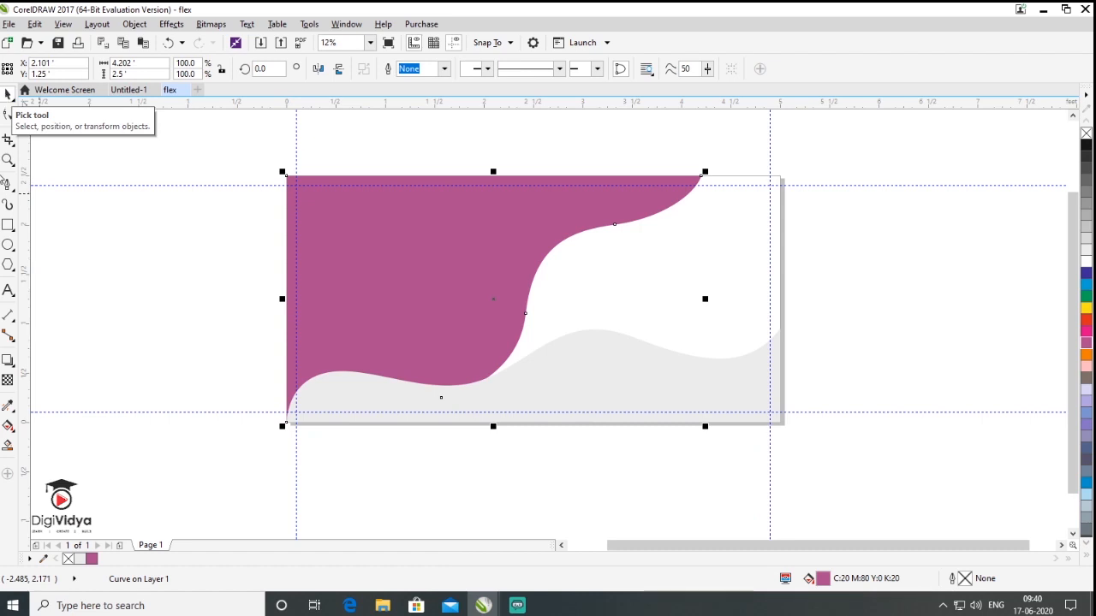
- Apply a horizontal fountain fill across the S-curved shape, with its end colour set to pink C:0 M:99 Y:4 K:0
click(9, 428)
click(79, 433)
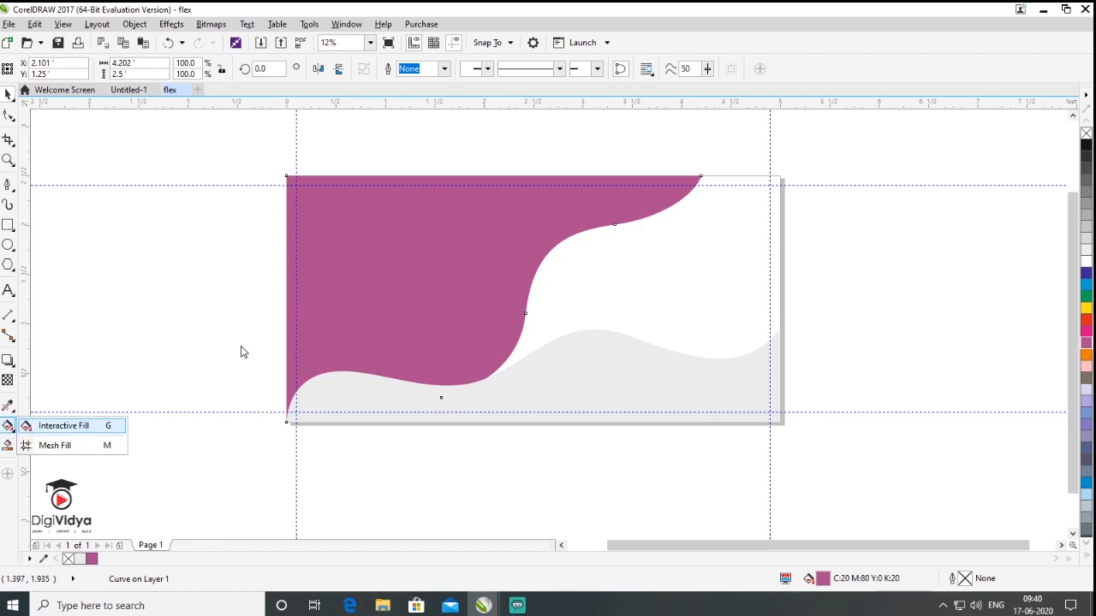
drag(287, 282, 632, 279)
click(606, 301)
click(666, 370)
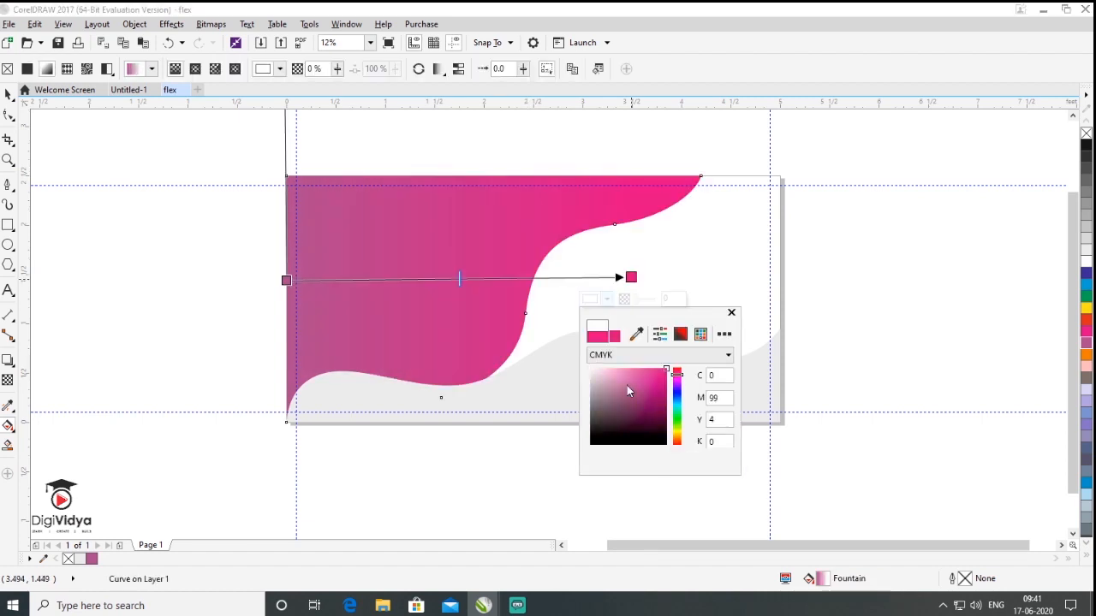
- Set the fountain fill's start colour at the page's left edge to deep purple and deselect the shape
click(286, 280)
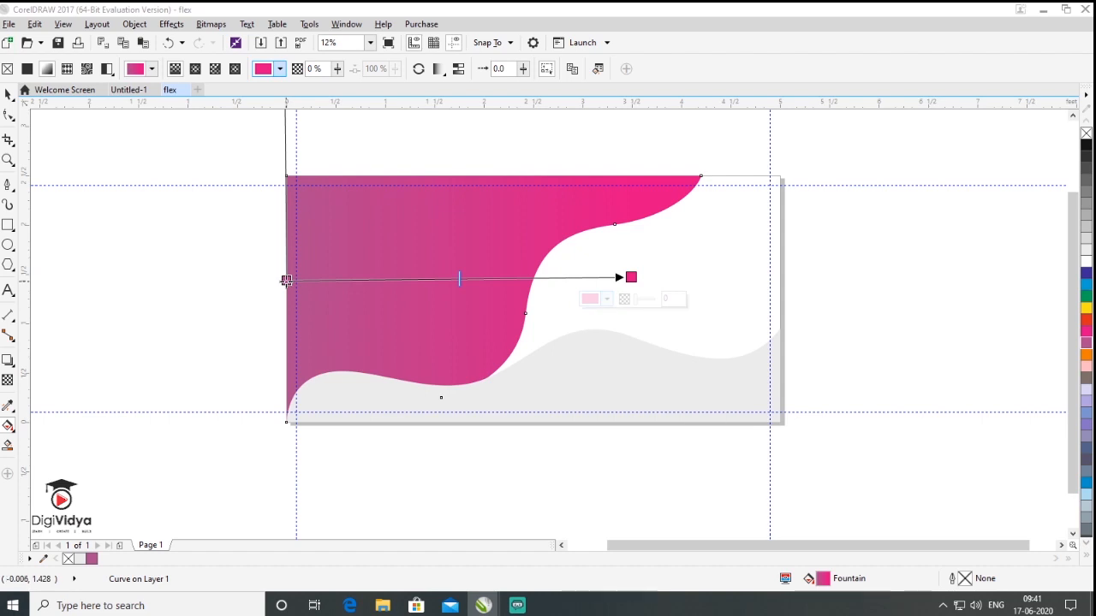
click(262, 303)
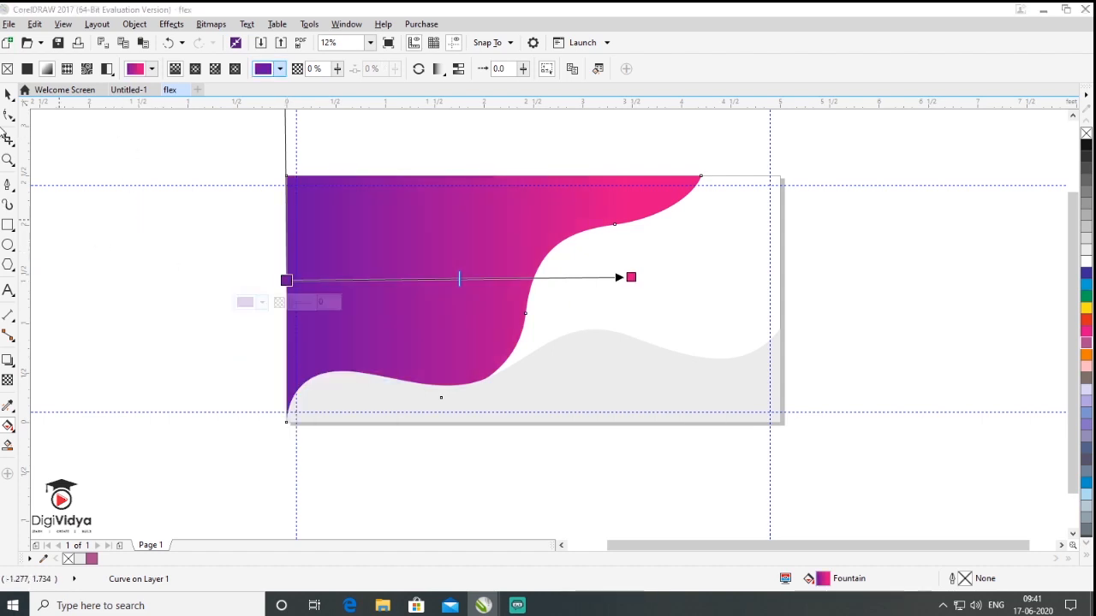
click(8, 95)
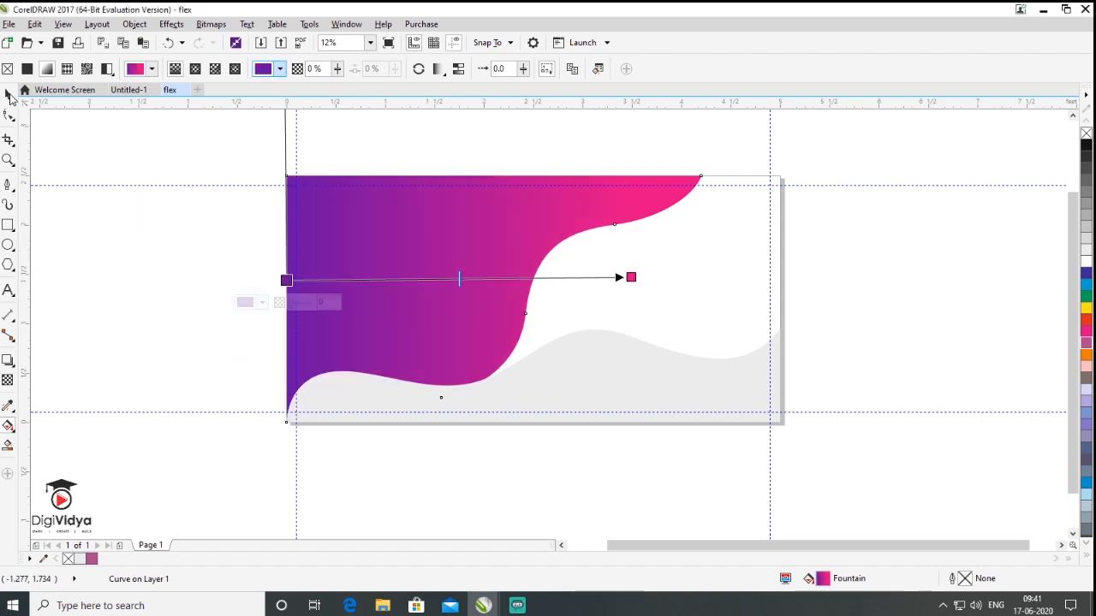
click(136, 298)
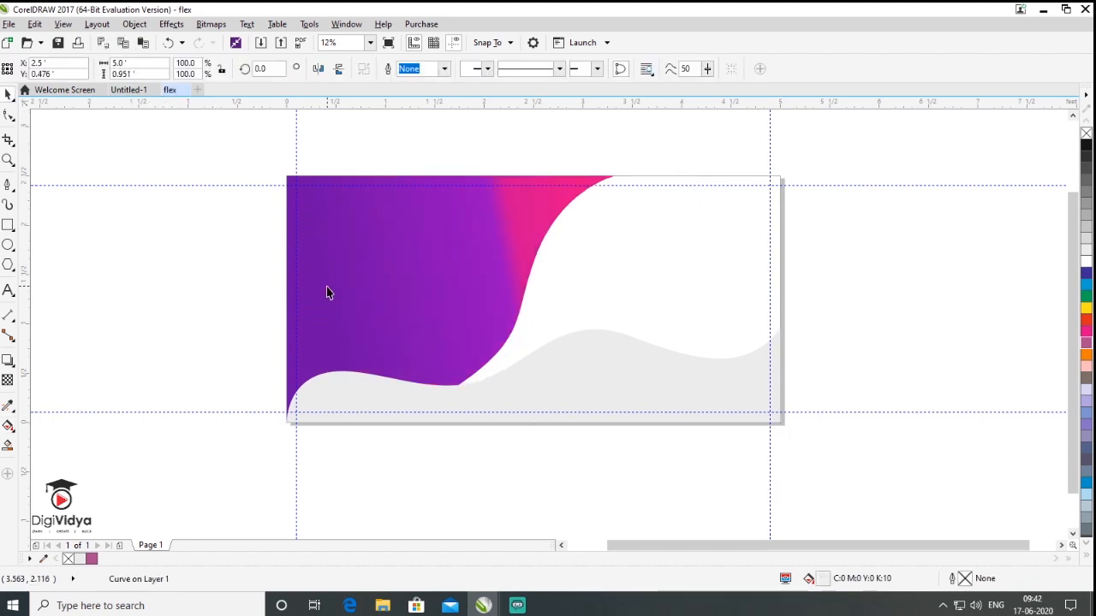
key(Escape)
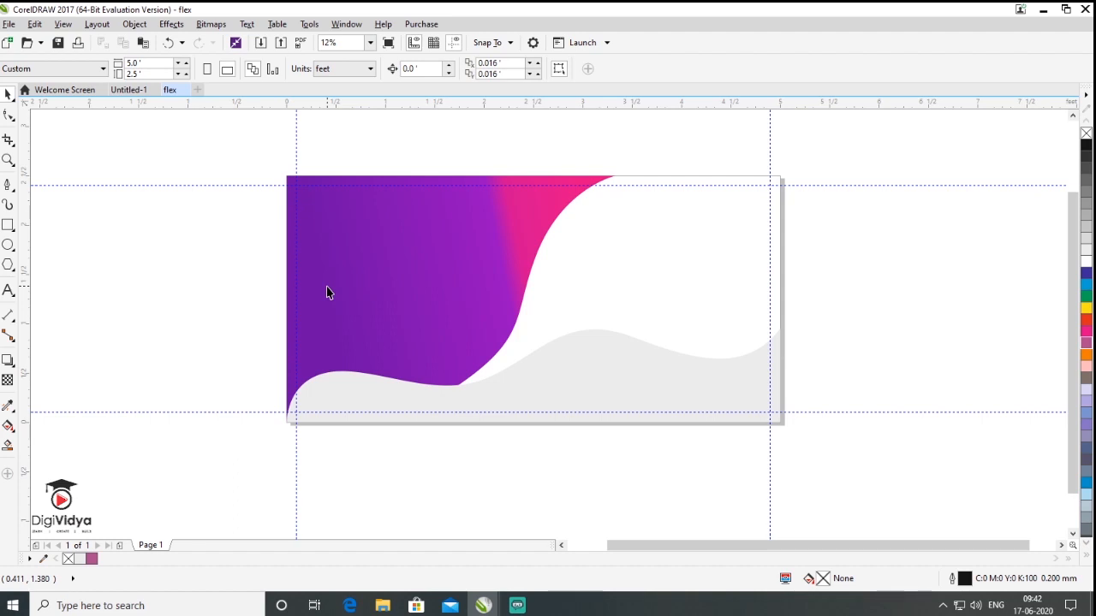
- Draw a closed Pen shape overlapping the purple shape and following just outside its curved edge, about 2.6 ft wide and 2.3 ft tall
click(7, 184)
click(630, 176)
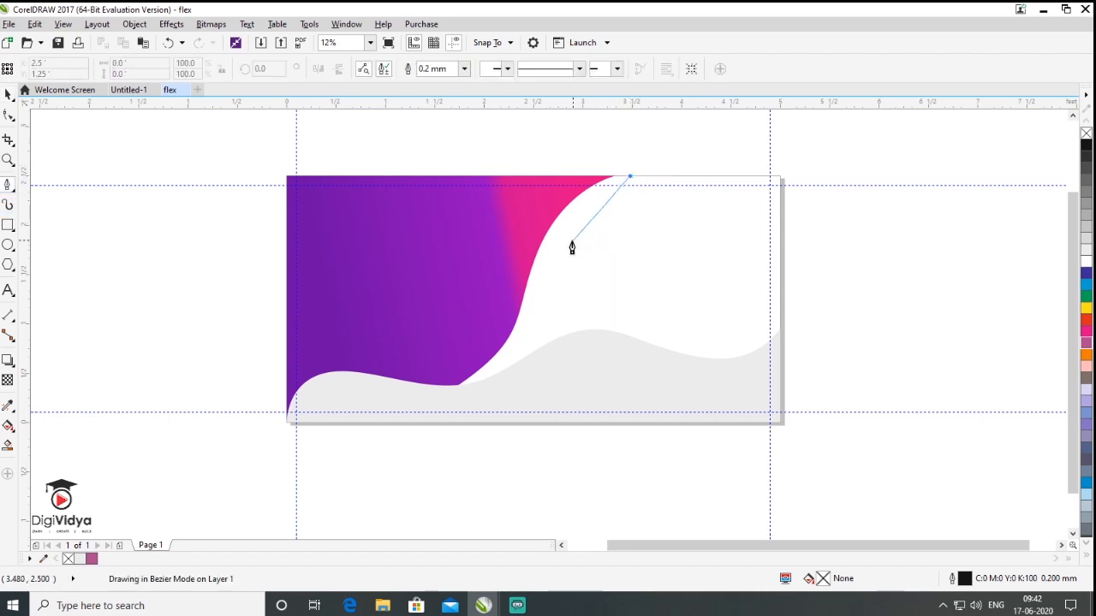
drag(558, 247, 534, 306)
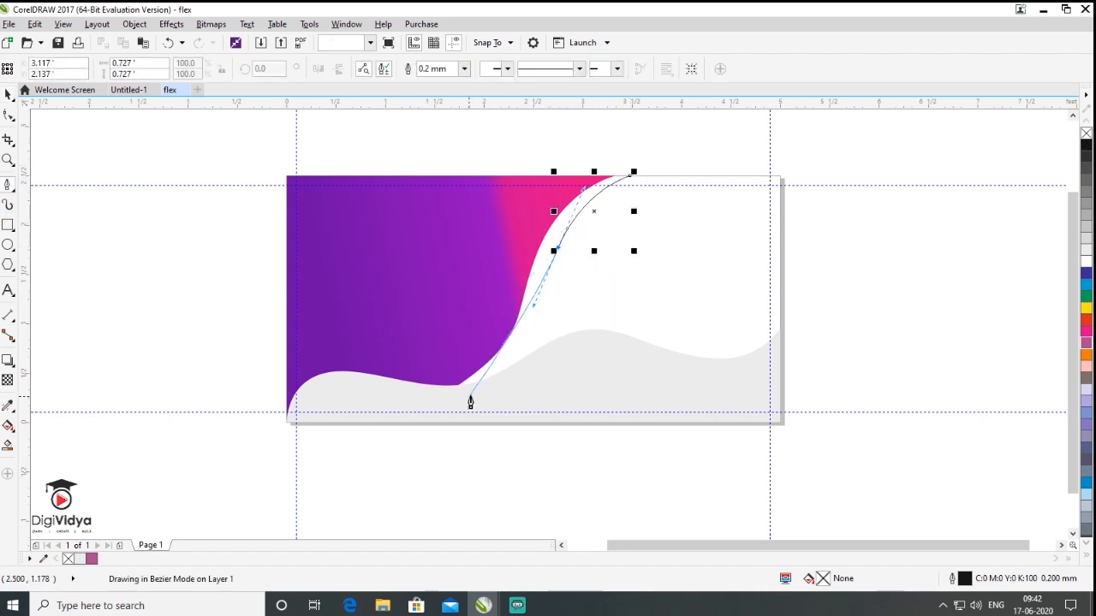
drag(471, 395, 420, 404)
click(376, 396)
click(417, 241)
click(490, 191)
click(630, 177)
key(ctrl+z)
click(630, 176)
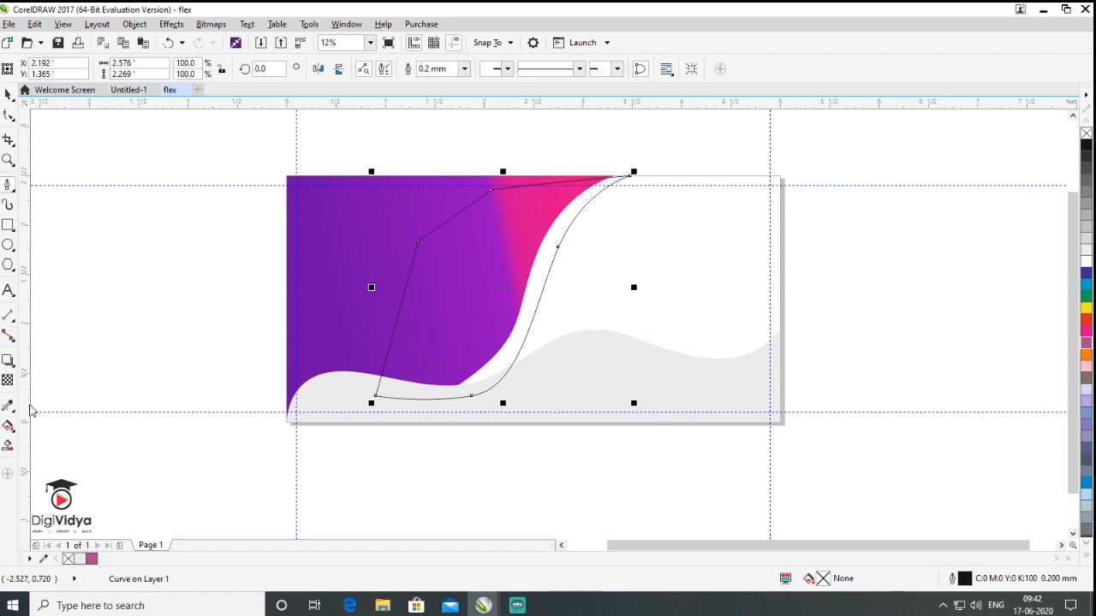
- Copy the purple-pink gradient fill and missing outline onto the new shape with the Attributes Eyedropper
click(9, 408)
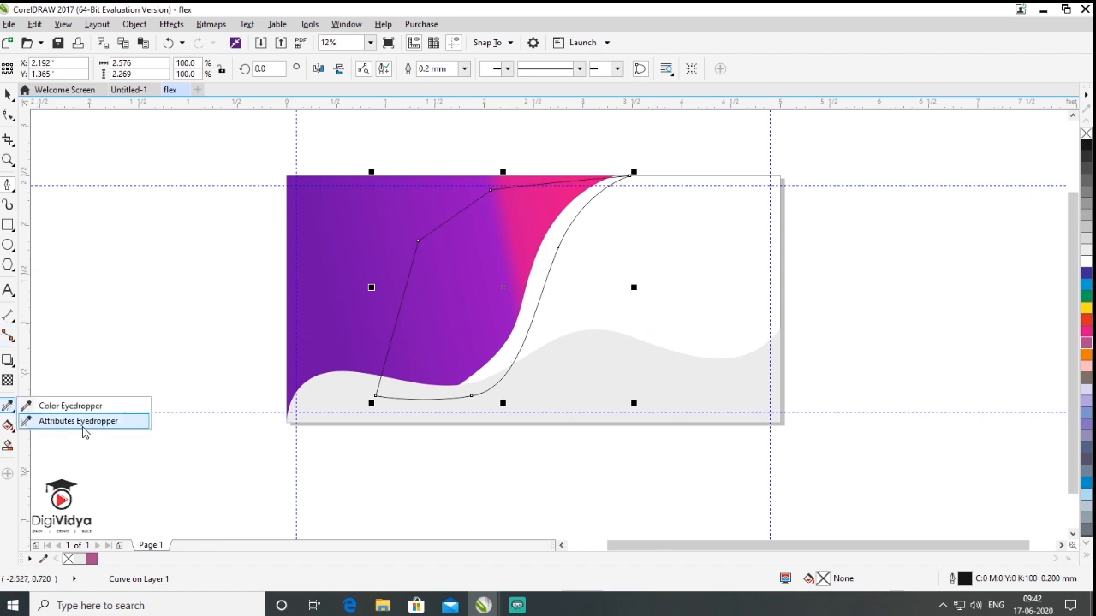
click(83, 421)
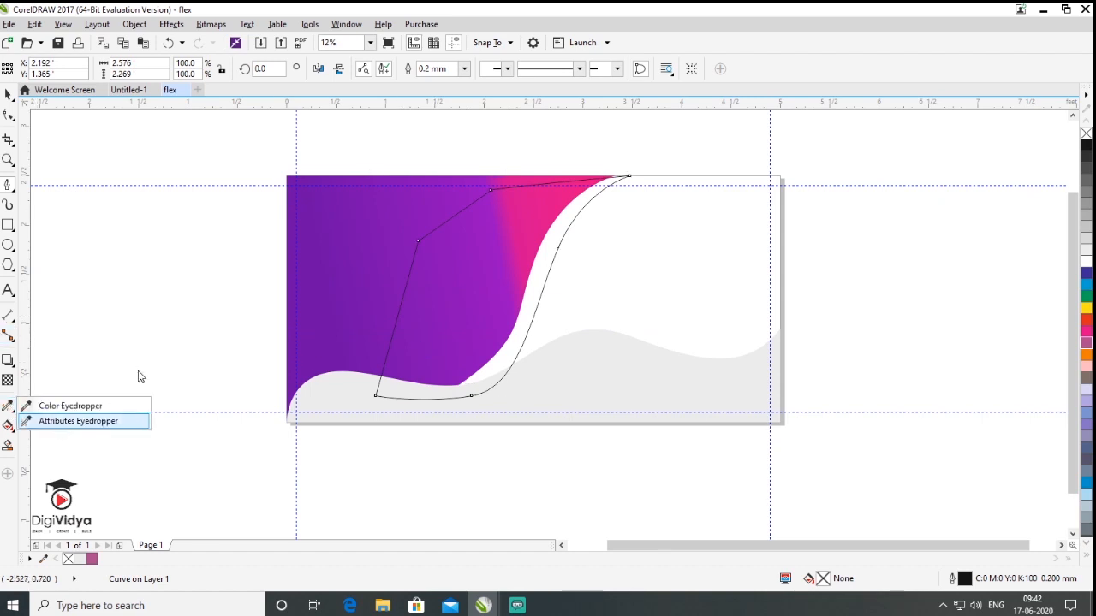
click(337, 310)
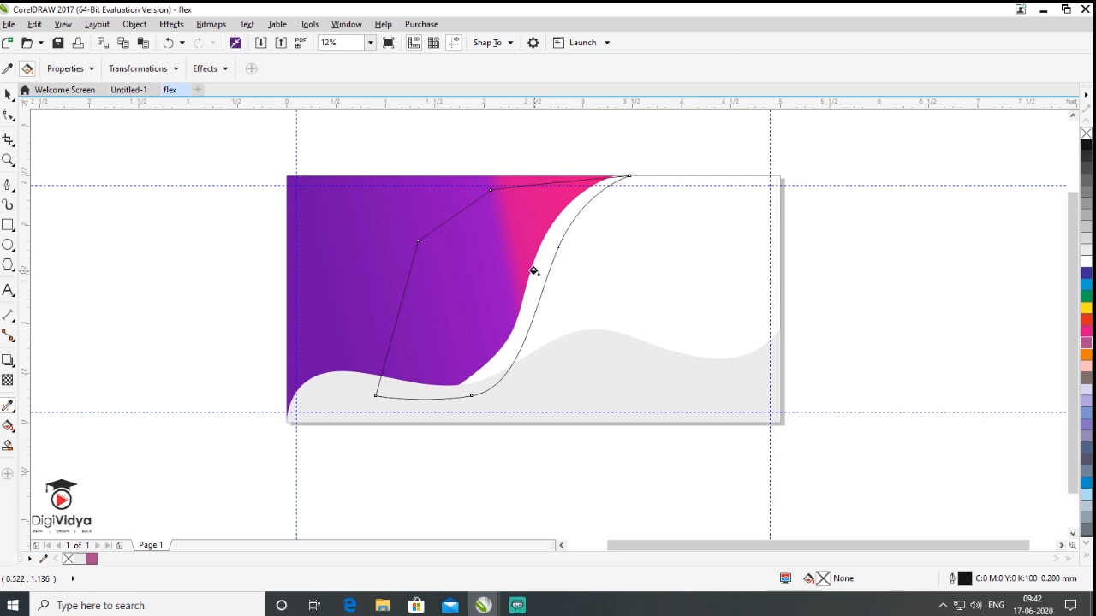
click(533, 270)
click(9, 94)
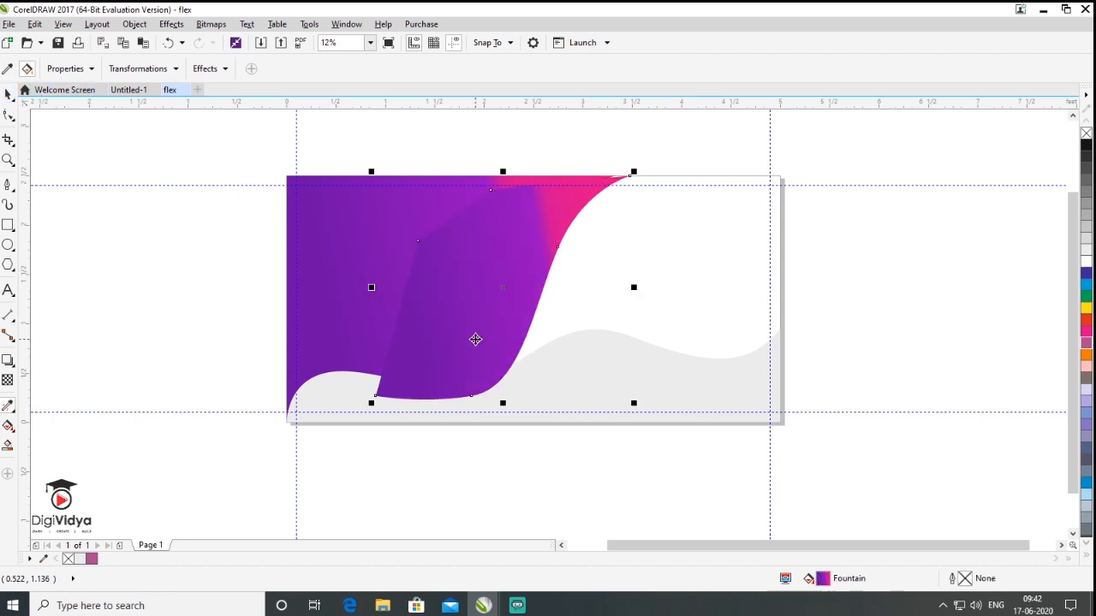
- Send the new gradient shape to the back of the layer and deselect it
right_click(475, 339)
mouse_move(580, 441)
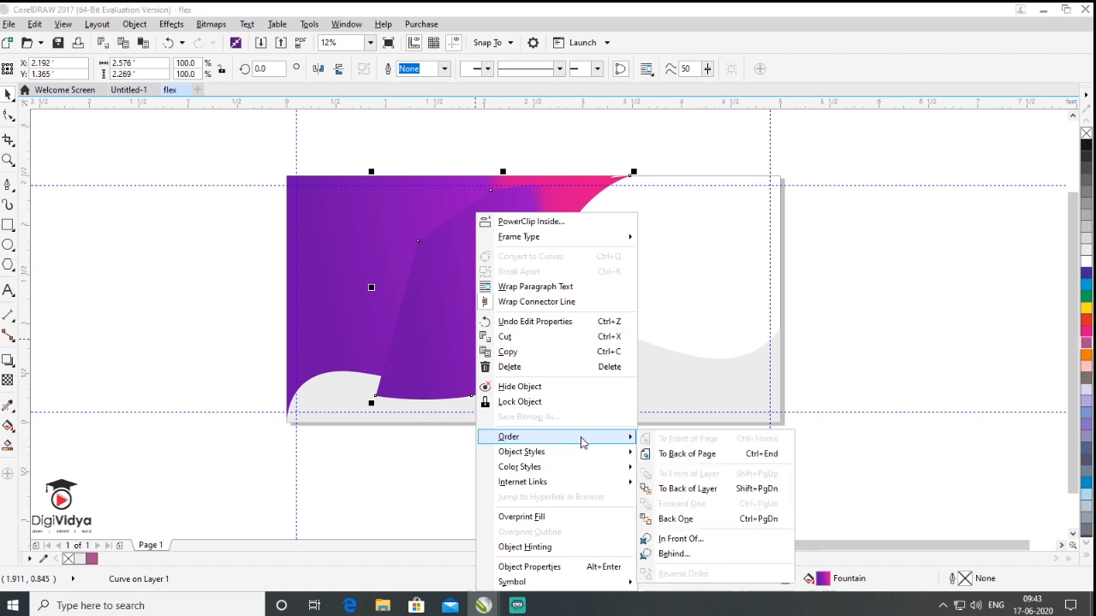
click(736, 489)
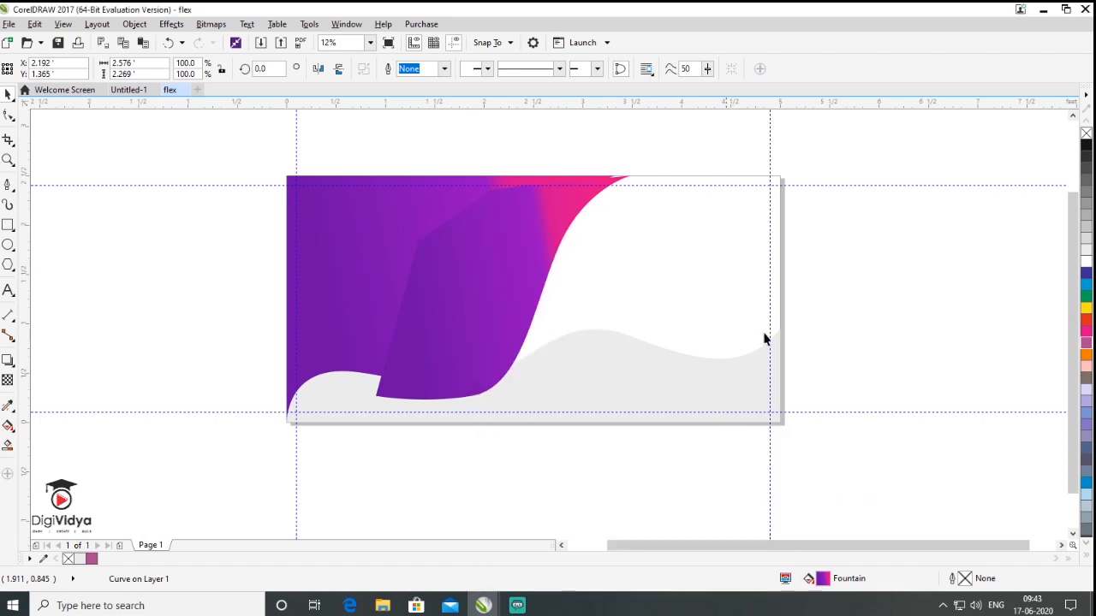
click(881, 230)
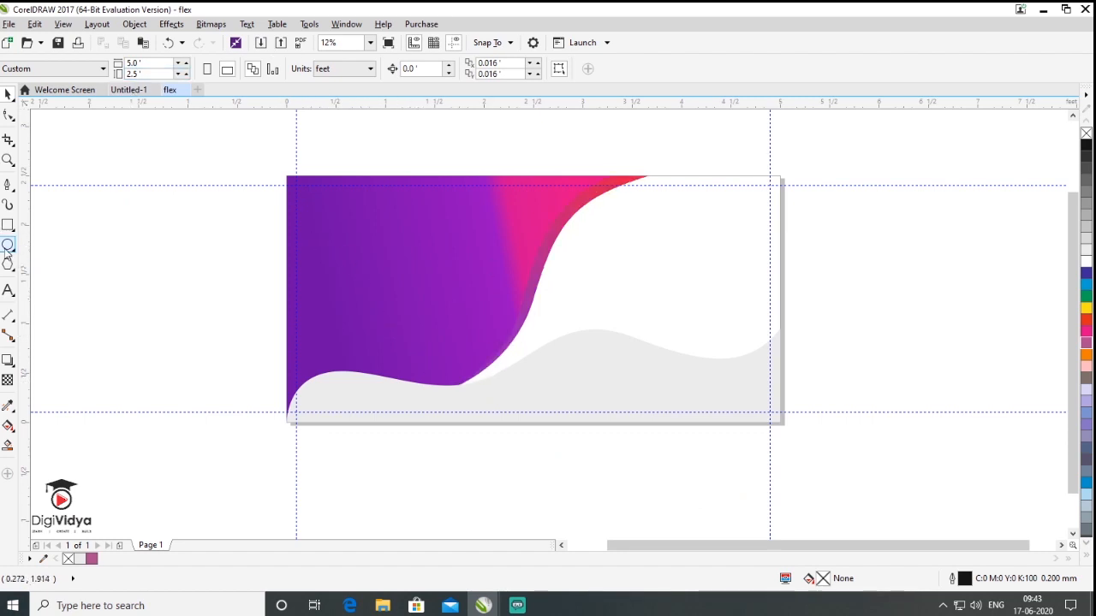
- Draw an ellipse about 2.58 ft wide and 2.75 ft tall over the purple shape, extending past the page's left and top edges
drag(294, 183, 518, 429)
click(8, 96)
drag(448, 271, 448, 255)
- Fill the ellipse with magenta (M: 100) and set its outline to None
click(1086, 336)
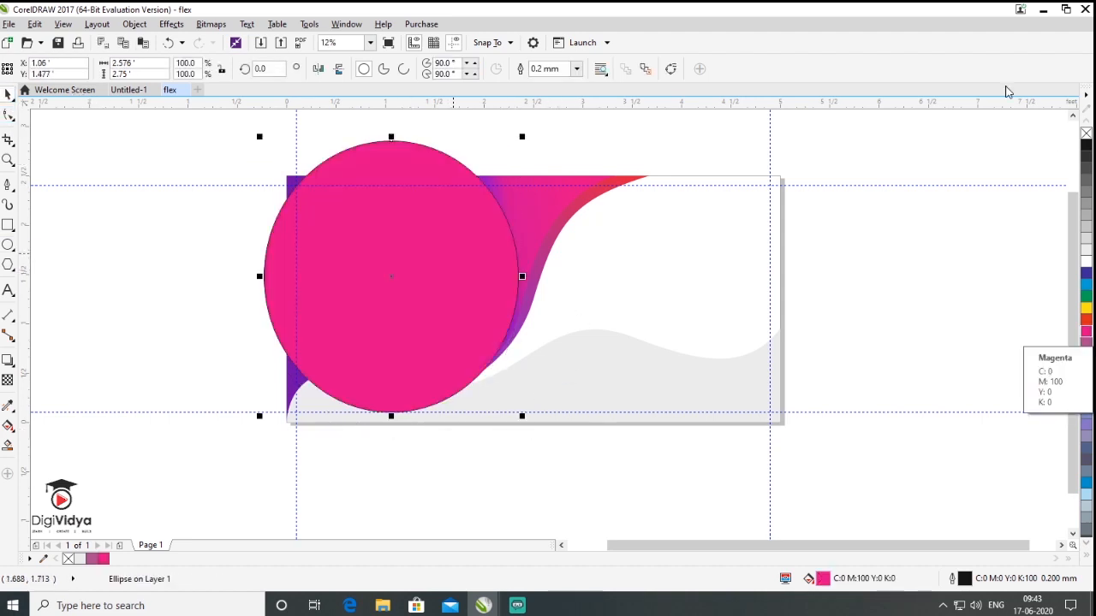
click(576, 70)
click(541, 83)
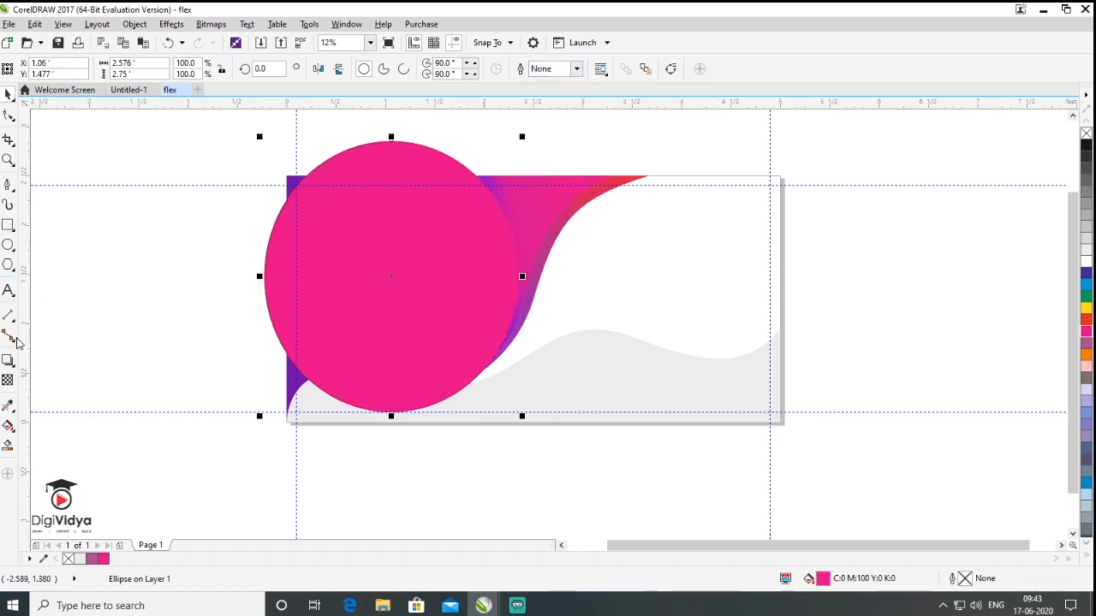
- Apply a fountain transparency to the magenta ellipse, fading it out towards its left side
click(8, 381)
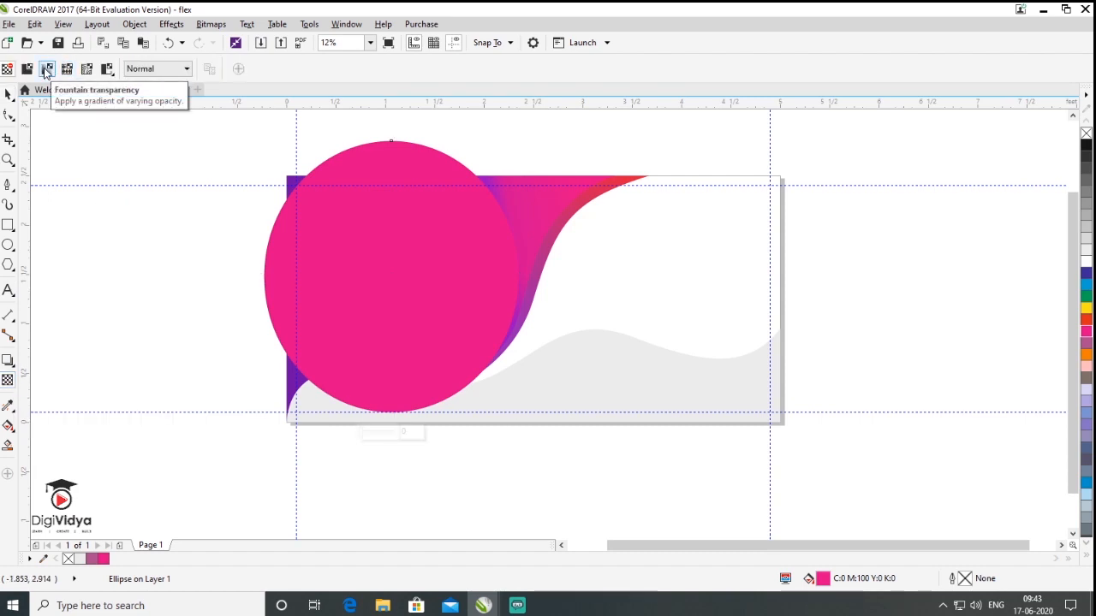
click(47, 70)
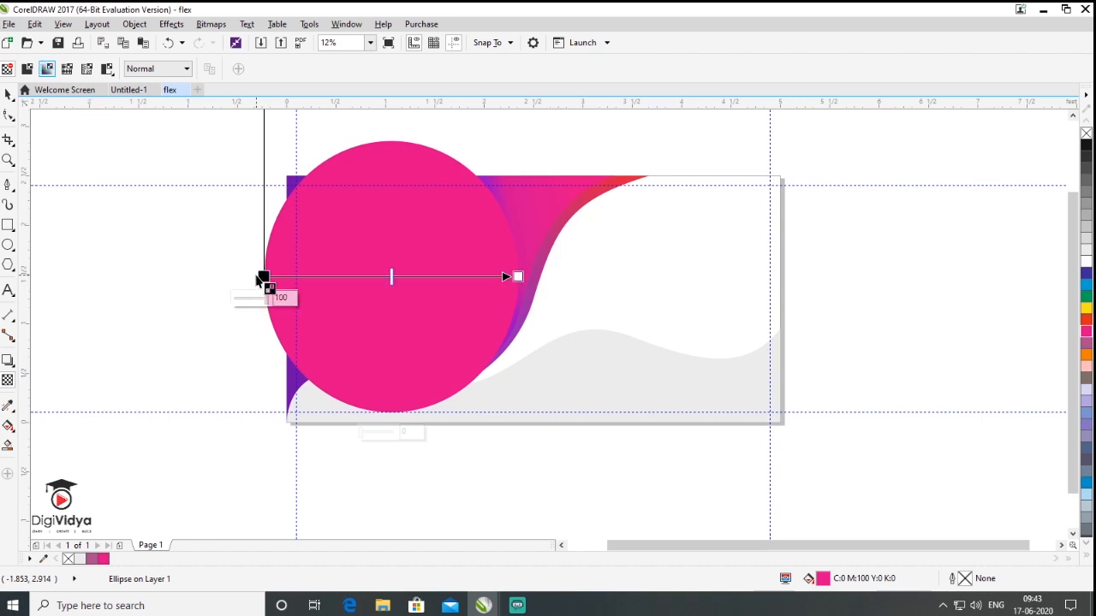
drag(518, 276, 517, 234)
key(space)
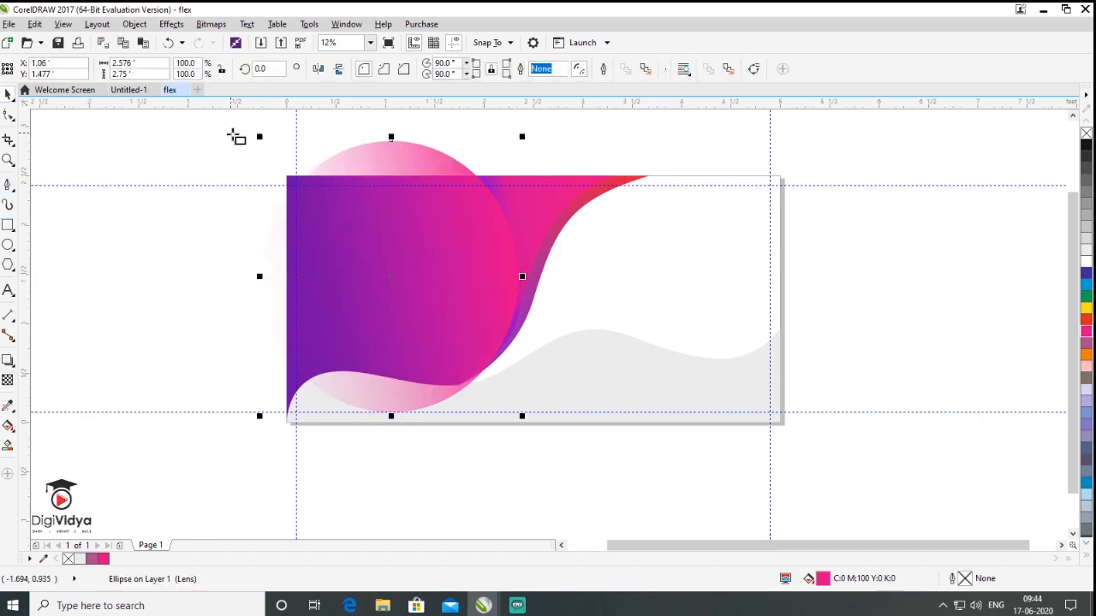
- Draw a rectangle about 2.79 × 0.62 ft covering the part of the ellipse above the page's top edge
mouse_move(231, 112)
mouse_down()
mouse_move(481, 162)
mouse_move(511, 179)
mouse_up()
click(405, 253)
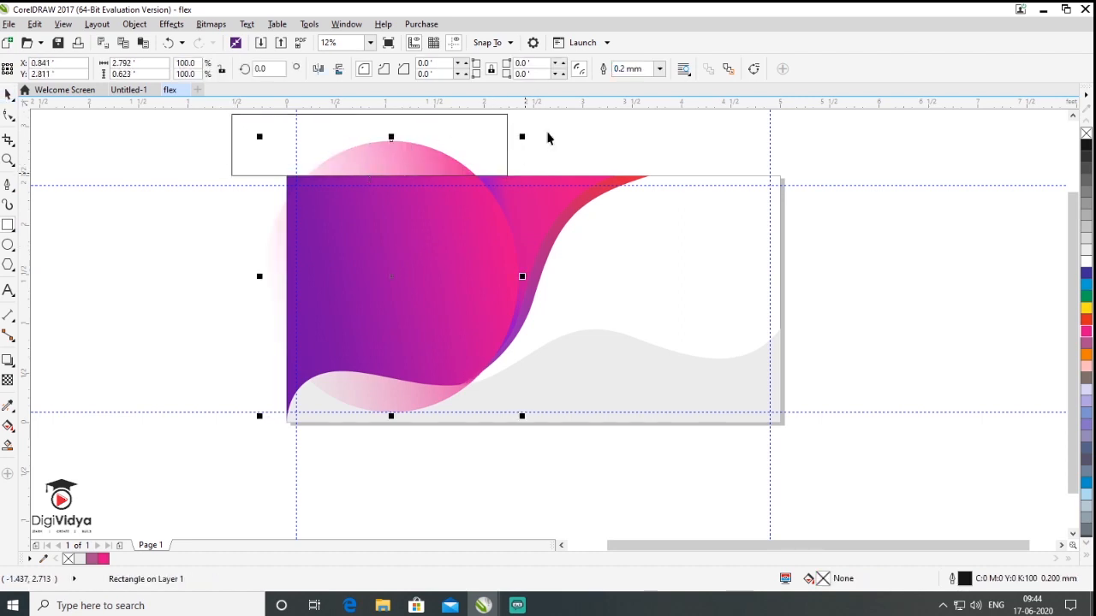
click(399, 129)
click(499, 226)
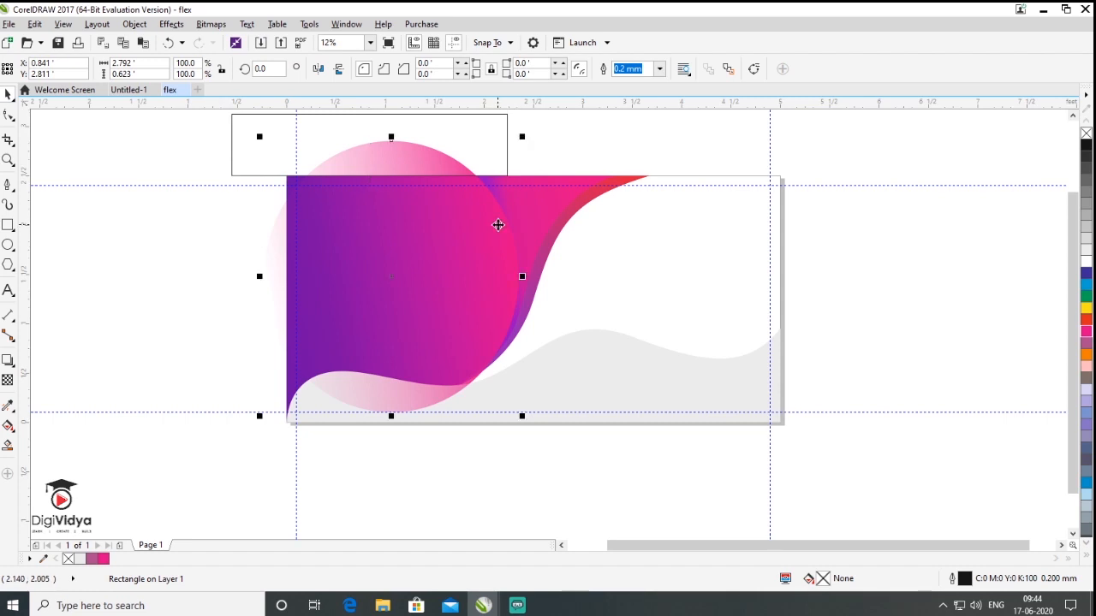
- Trim the ellipse with the rectangle above the page and delete the leftover pieces outside the gradient area
shift+click(506, 114)
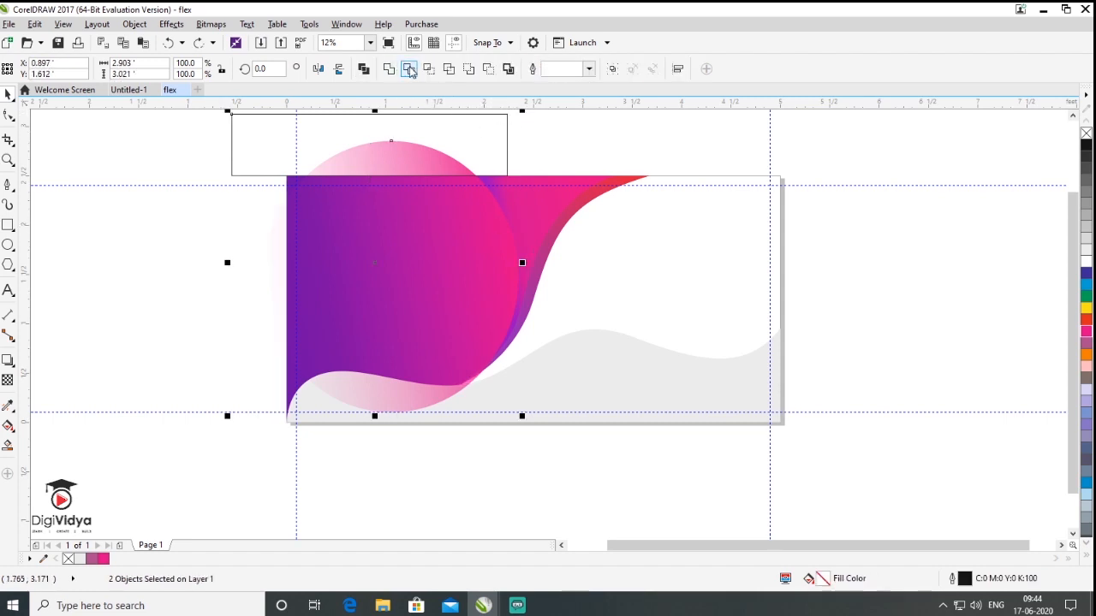
click(409, 69)
key(Delete)
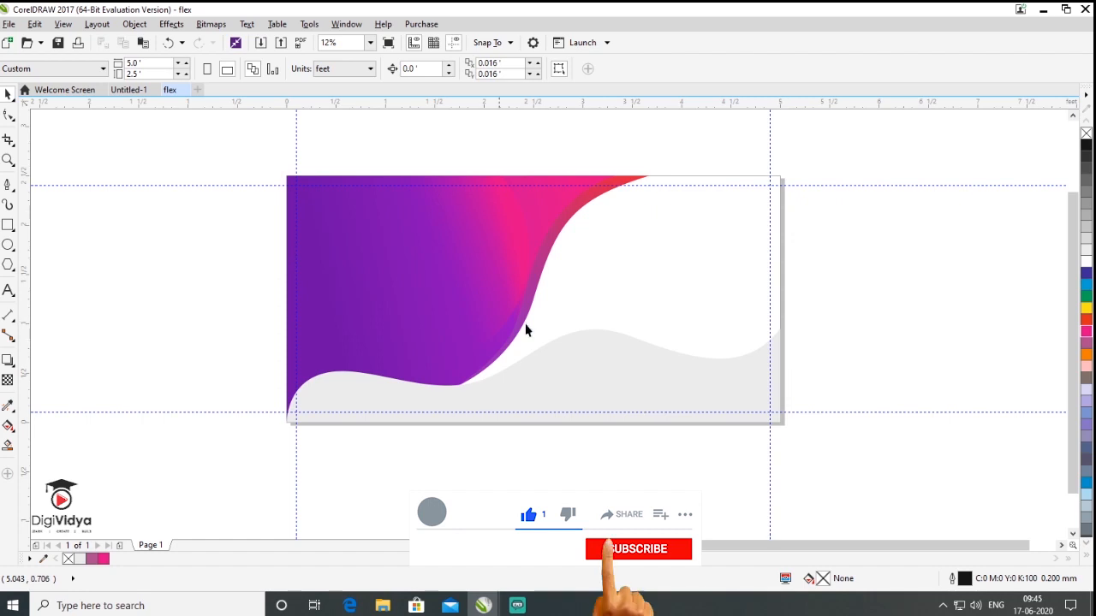
- Import the photo pexels-photo-4050336.jpeg onto the right part of the page and scale it to about 95.2%
click(9, 23)
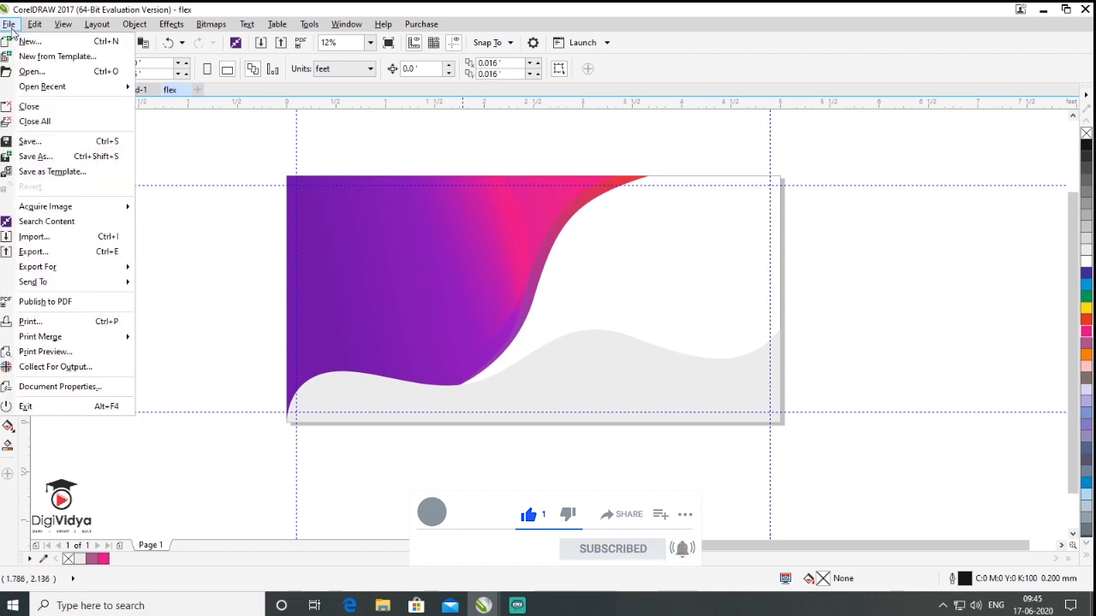
click(61, 239)
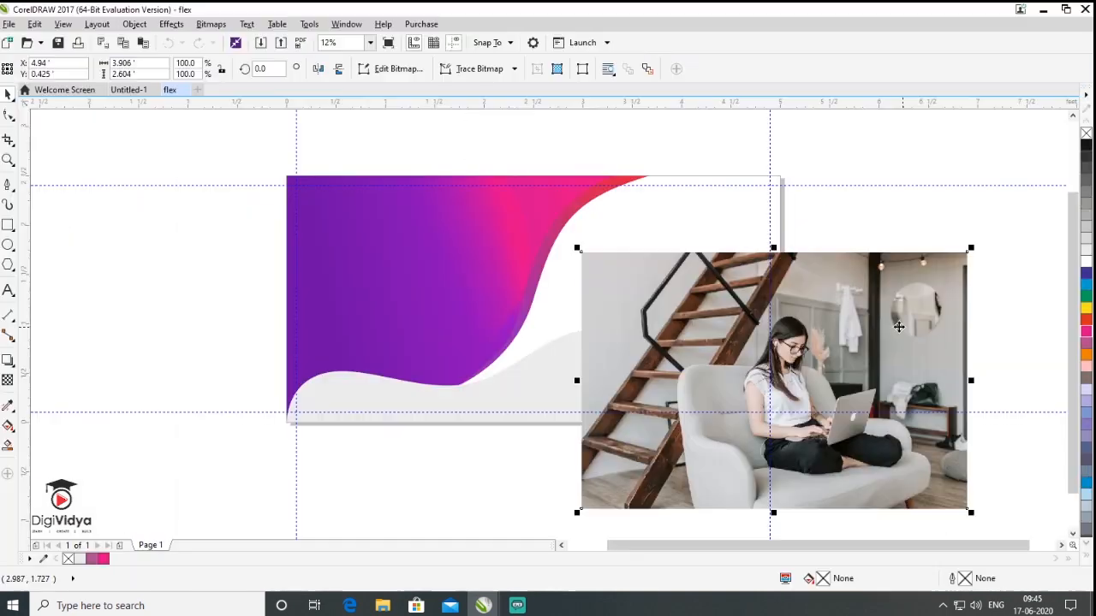
drag(902, 329, 711, 252)
drag(398, 436, 414, 424)
- Move the photo flush with the page's right edge and check its alignment at the page corners
scroll(800, 314, up, 1)
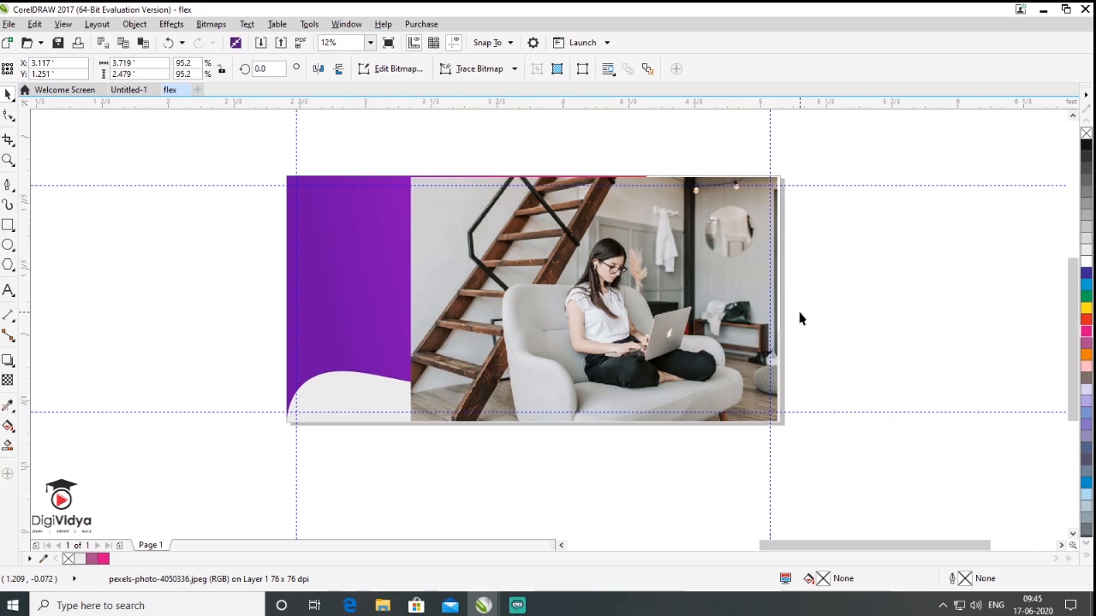
scroll(780, 305, up, 1)
drag(673, 275, 682, 272)
scroll(807, 342, down, 2)
scroll(778, 201, up, 2)
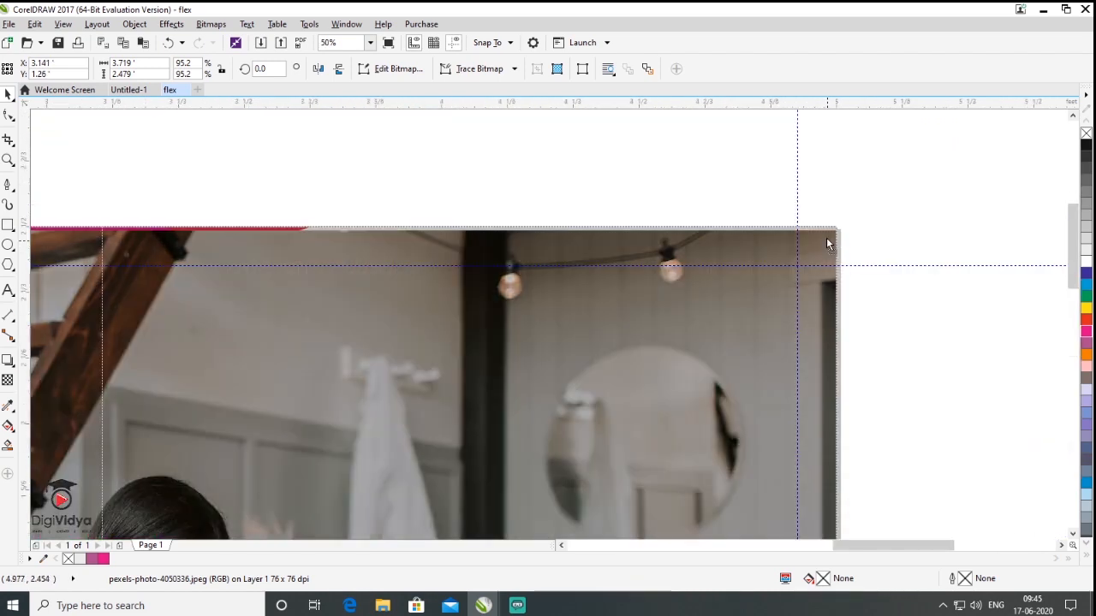
scroll(878, 244, down, 4)
scroll(878, 244, down, 1)
scroll(869, 281, up, 3)
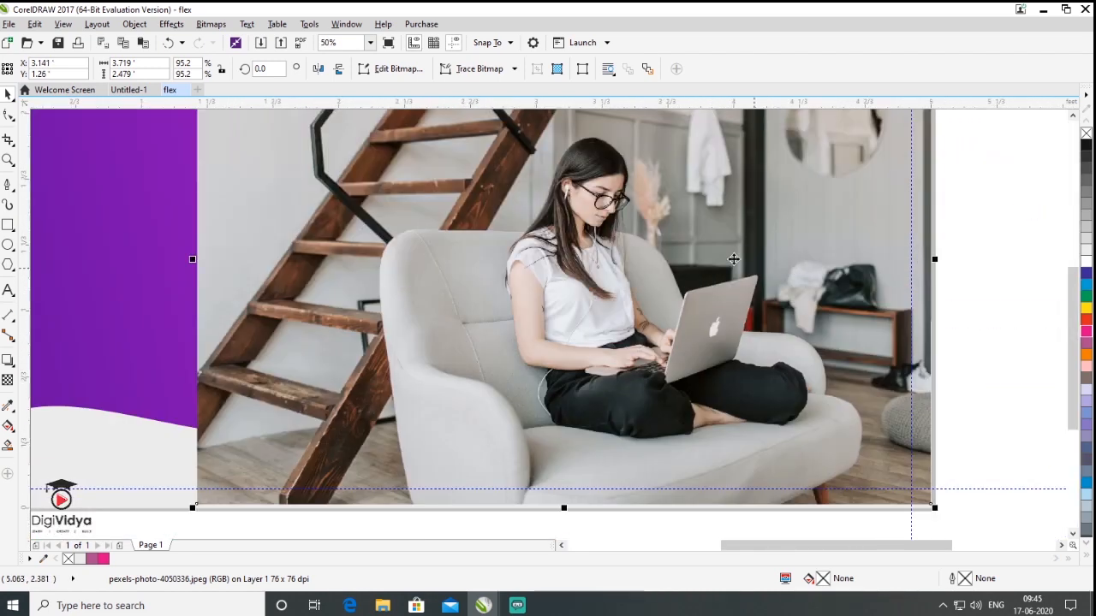
- Send the photo to the back of the layer, behind the gradient shapes and the grey wave
right_click(727, 252)
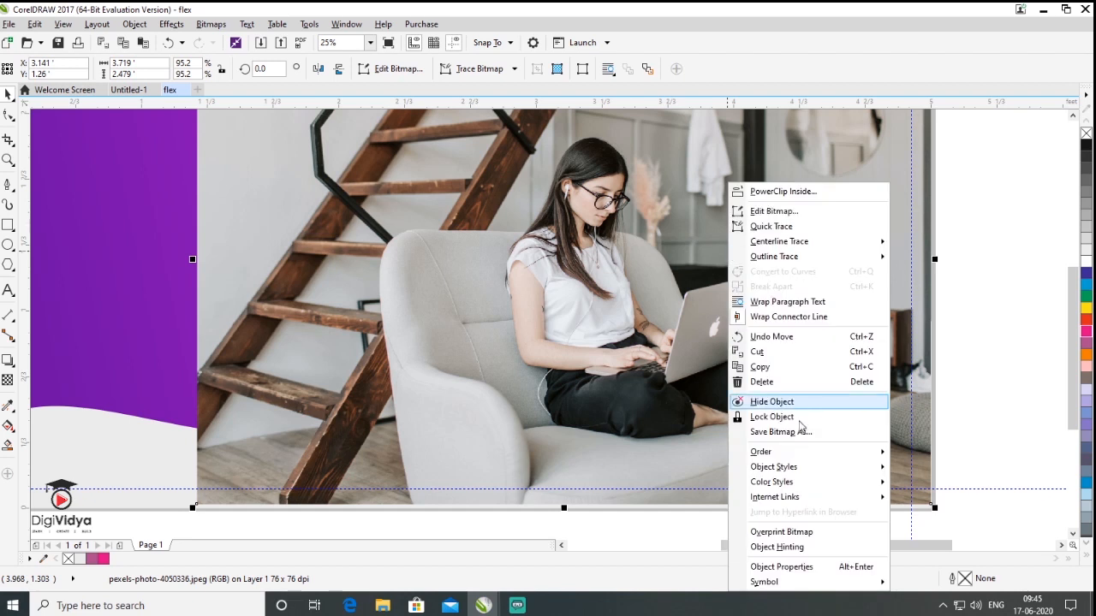
mouse_move(805, 459)
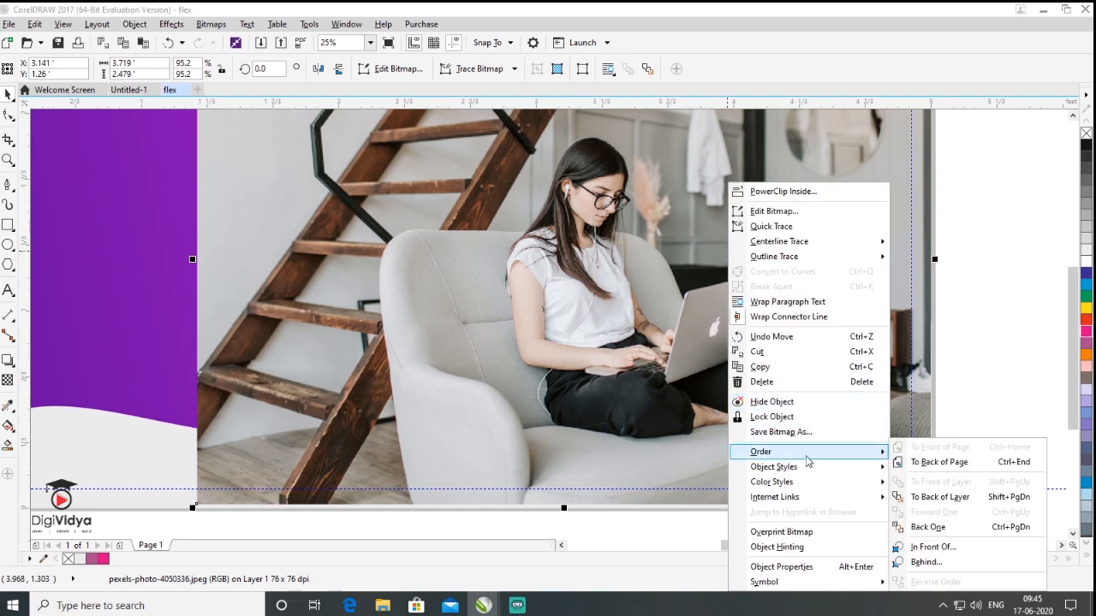
click(949, 497)
key(F3)
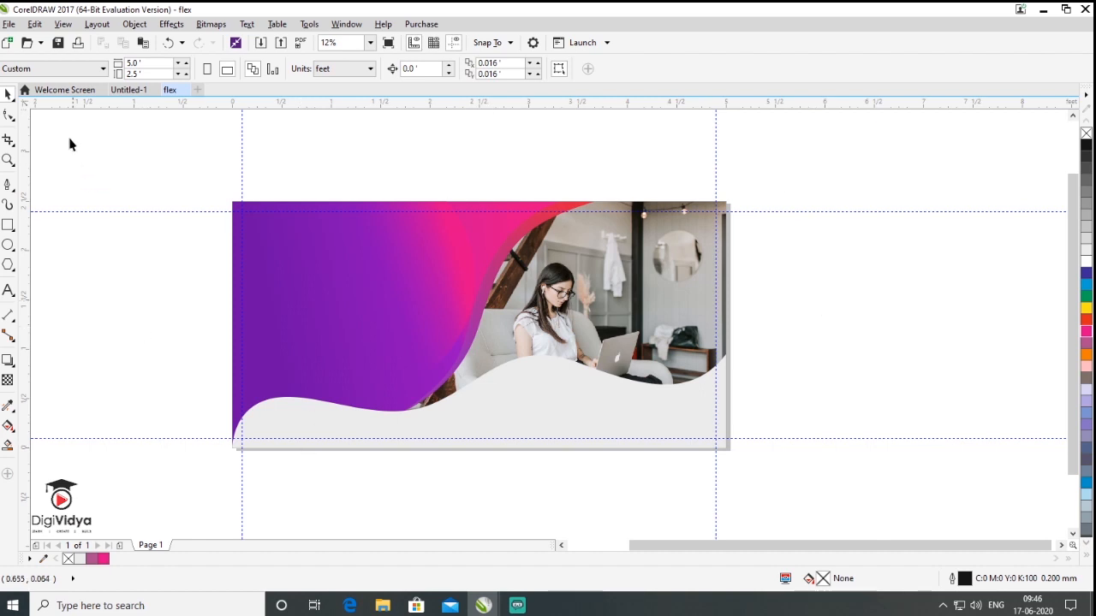
- Import the Digividya logo Illustrator file and place it just outside the page's left edge
click(9, 23)
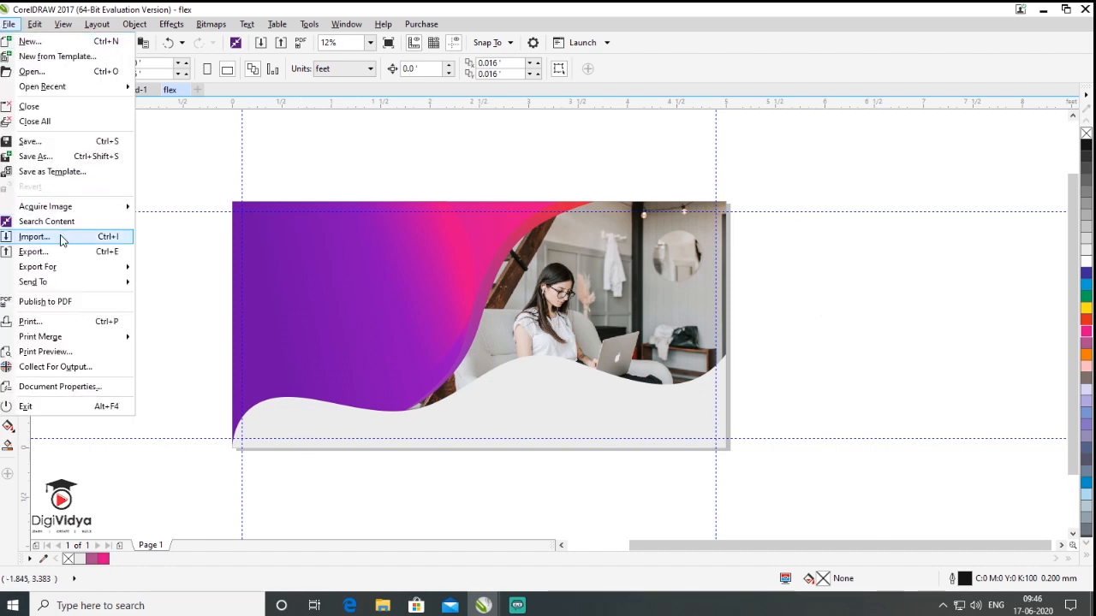
click(62, 239)
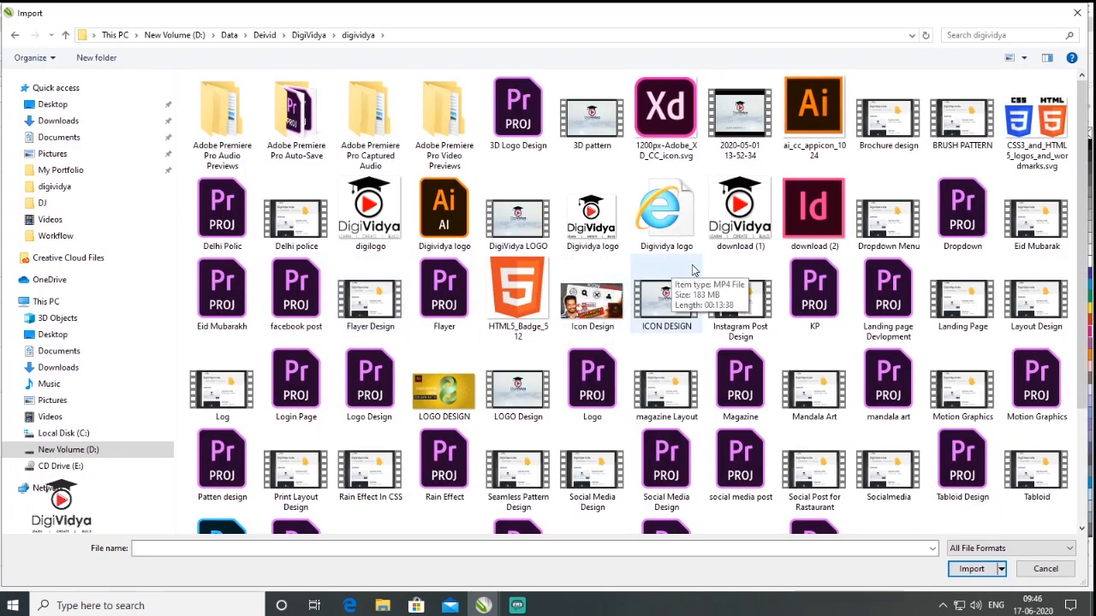
click(451, 214)
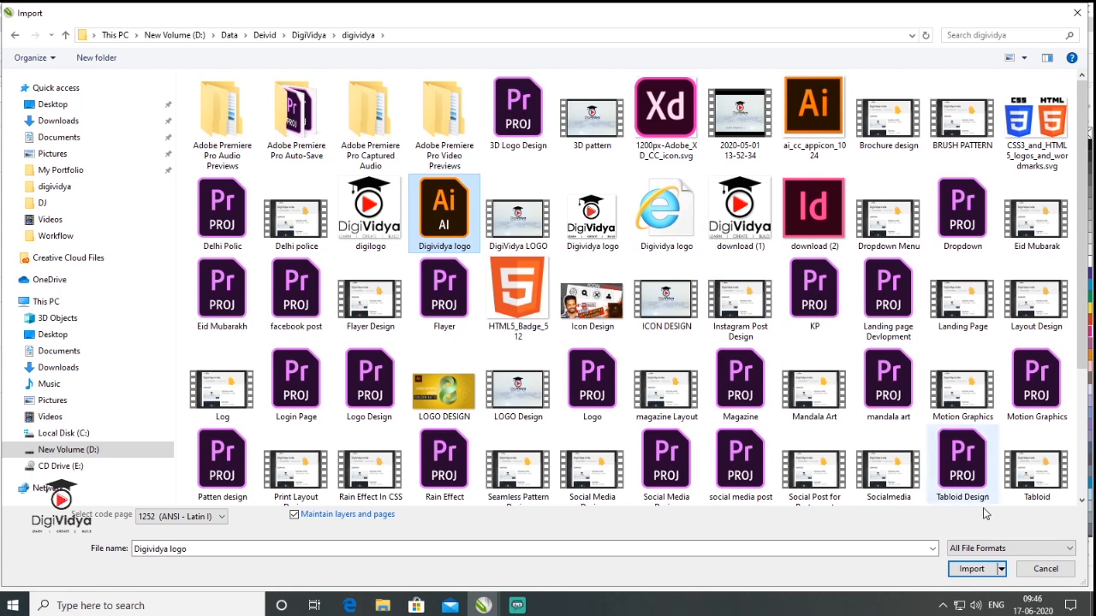
click(973, 569)
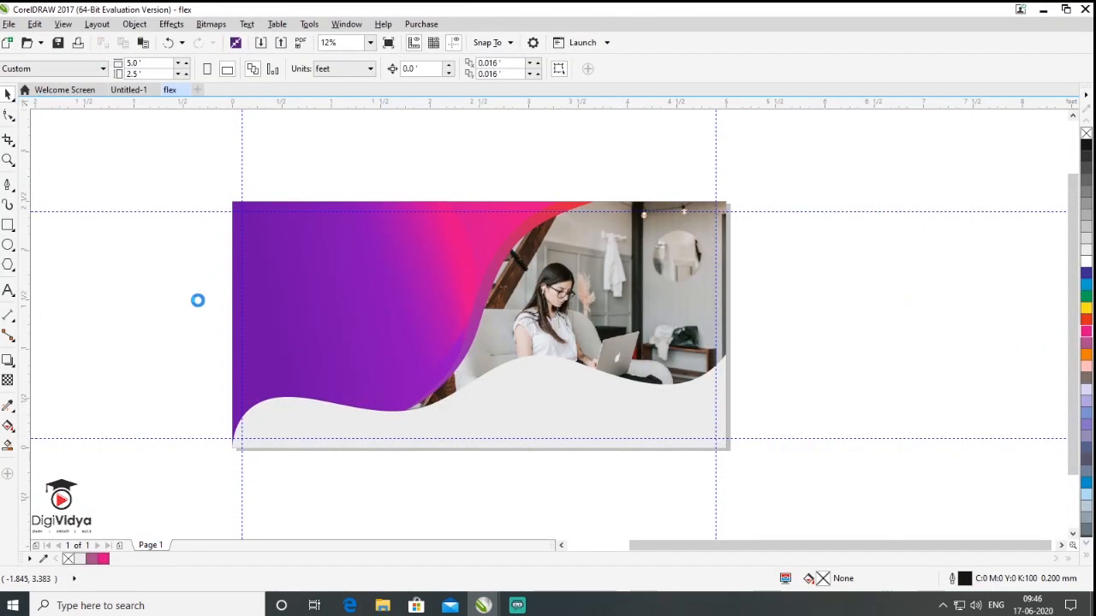
key(Return)
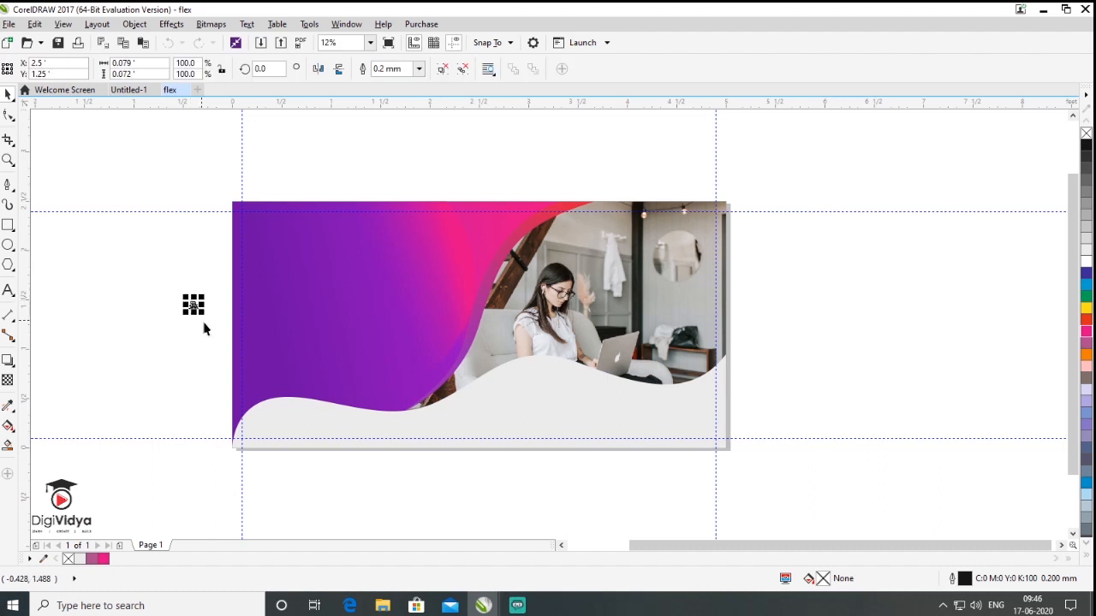
click(195, 306)
- Scale the logo to about 0.42 × 0.38 ft and place it on the grey wave's left end, just above the bottom guideline
drag(275, 395, 280, 399)
drag(231, 332, 296, 423)
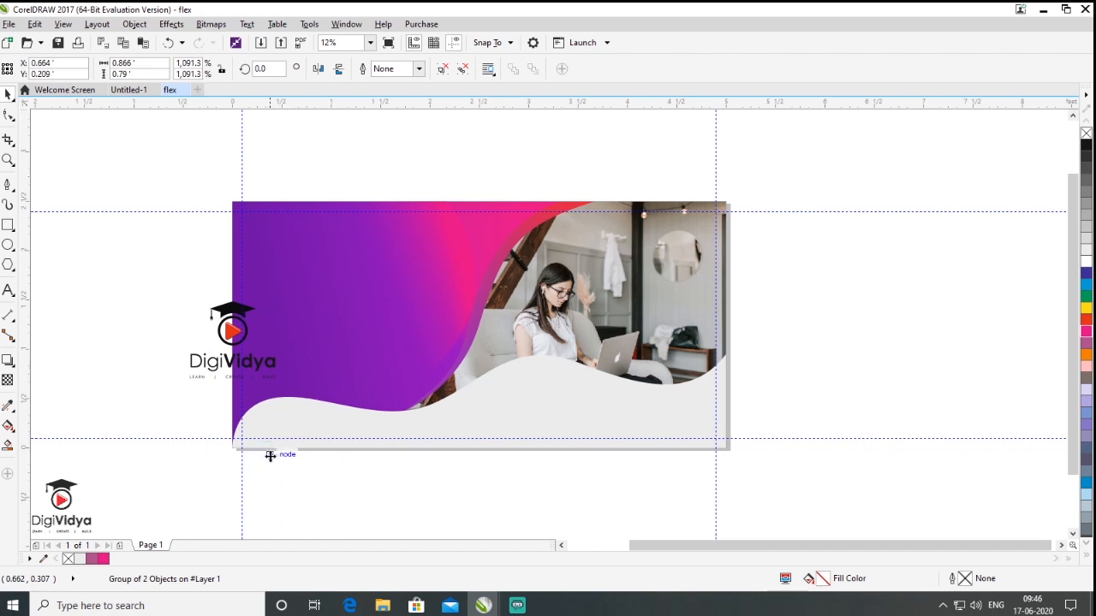
scroll(282, 411, up, 3)
drag(620, 258, 516, 266)
drag(624, 175, 585, 217)
drag(492, 282, 503, 278)
scroll(441, 378, down, 2)
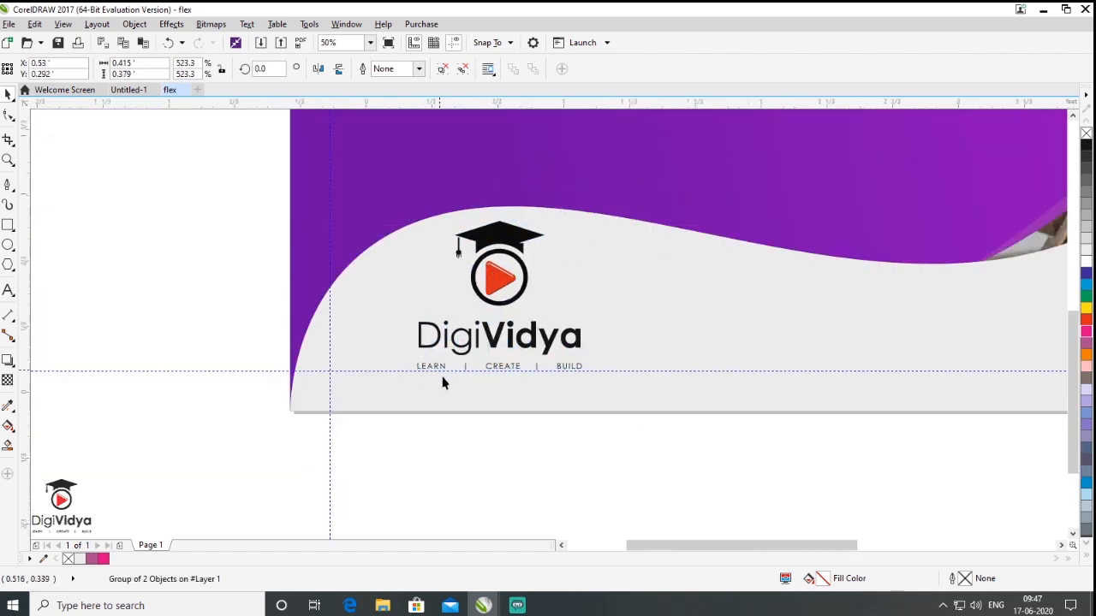
click(647, 450)
- Draw a rectangle about 1.03 × 0.22 ft on the right part of the grey wave and fully round its corners
drag(784, 546, 813, 546)
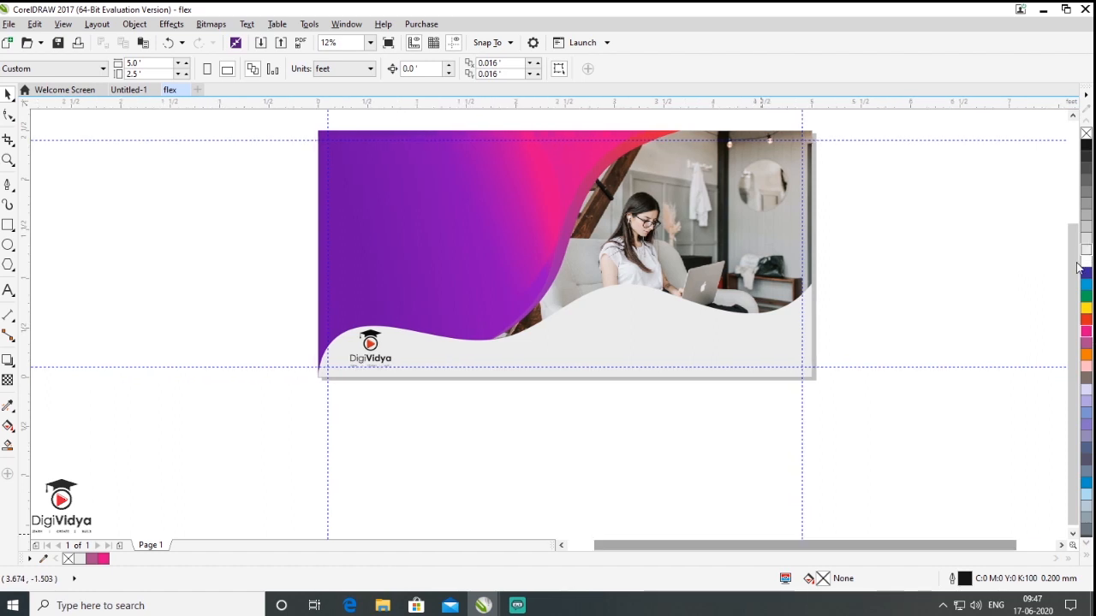
drag(1073, 267, 1074, 251)
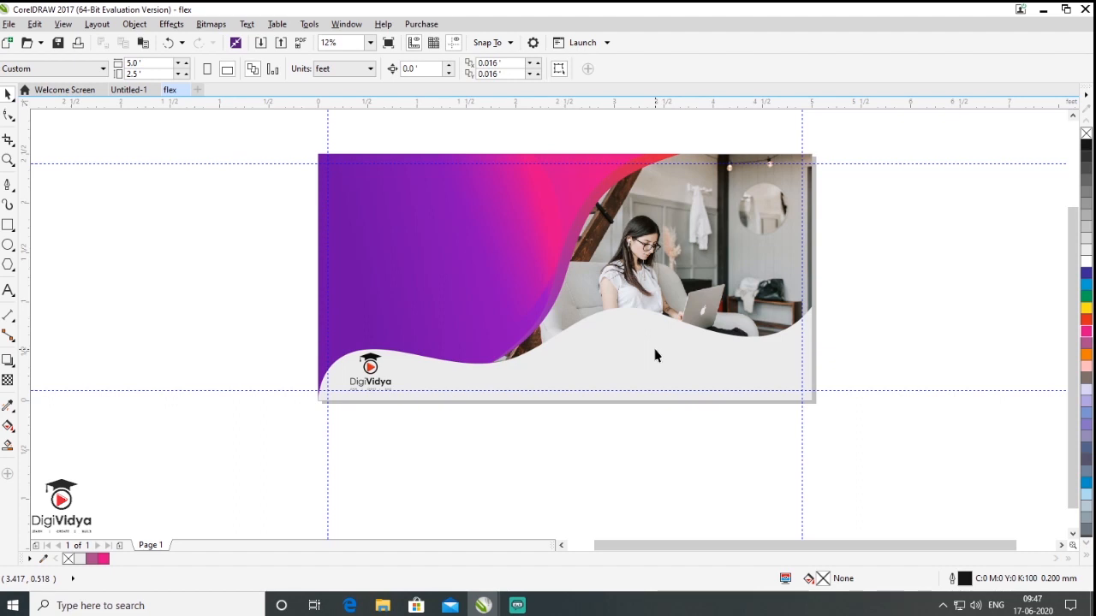
click(5, 226)
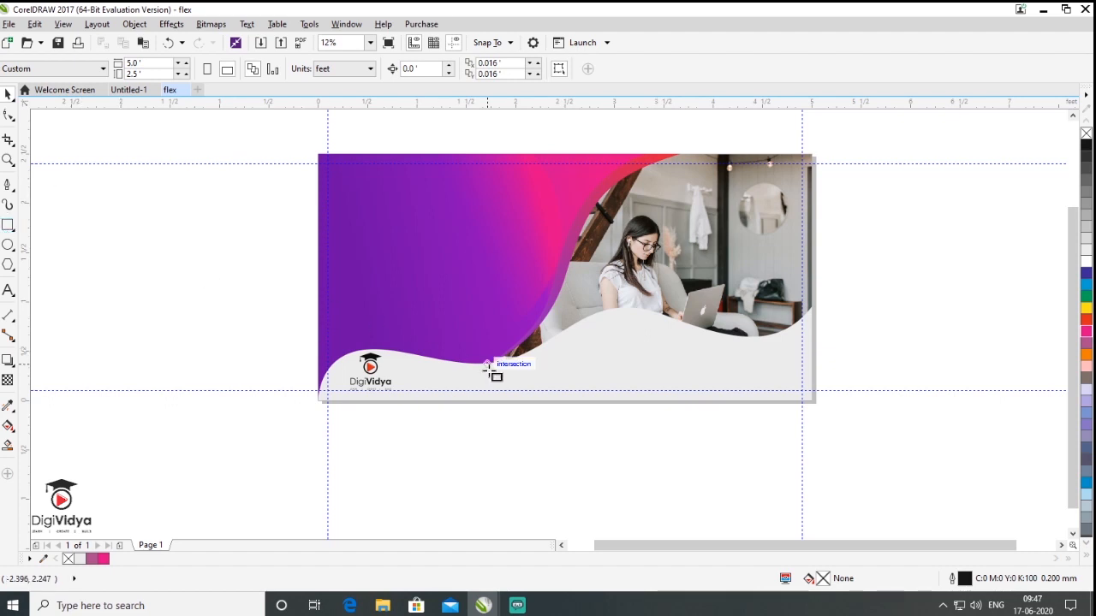
drag(655, 353, 809, 391)
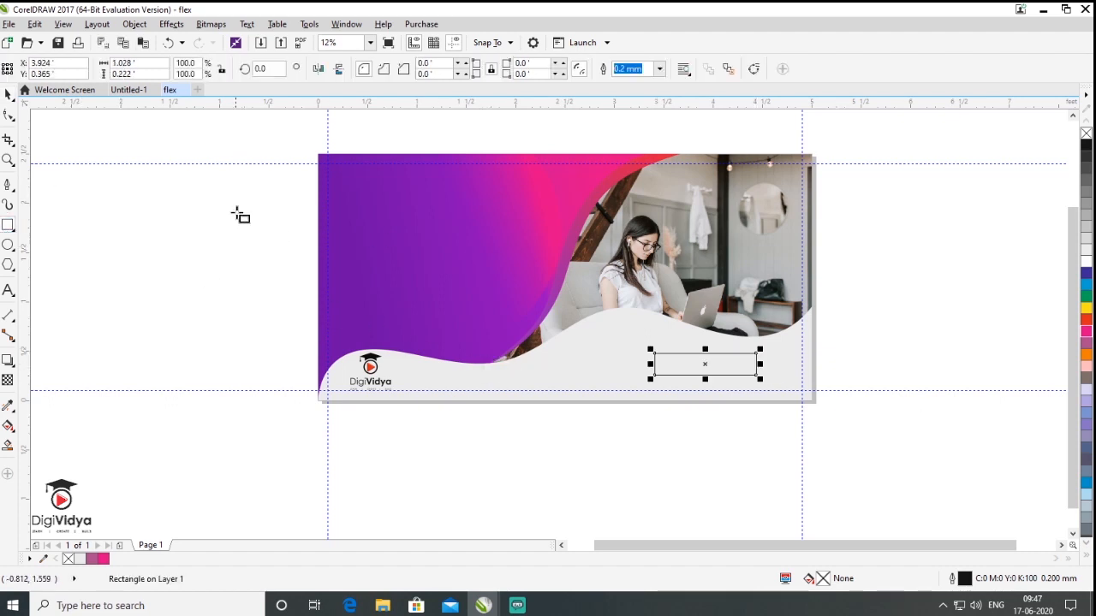
click(9, 114)
drag(655, 355, 657, 376)
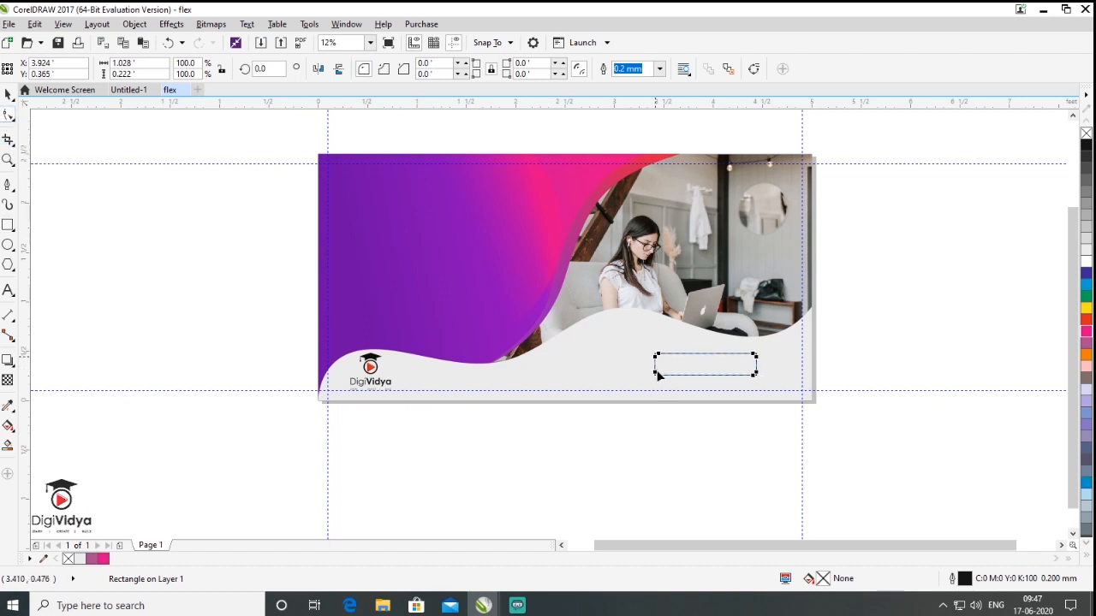
- Copy the purple-pink gradient fill and missing outline onto the rounded rectangle with the Attributes Eyedropper
click(8, 411)
click(70, 421)
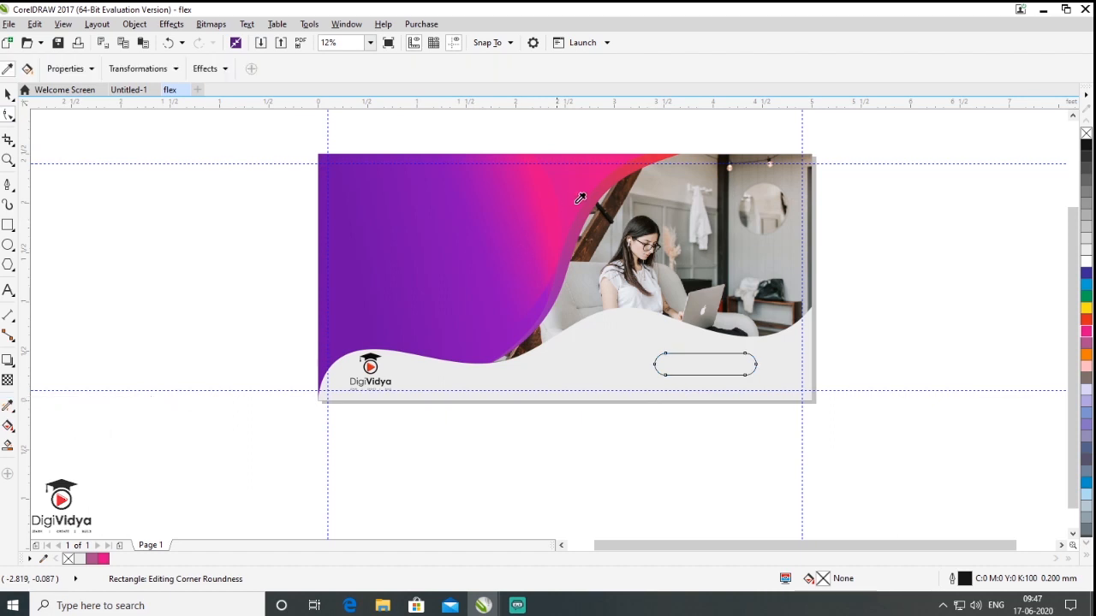
click(579, 182)
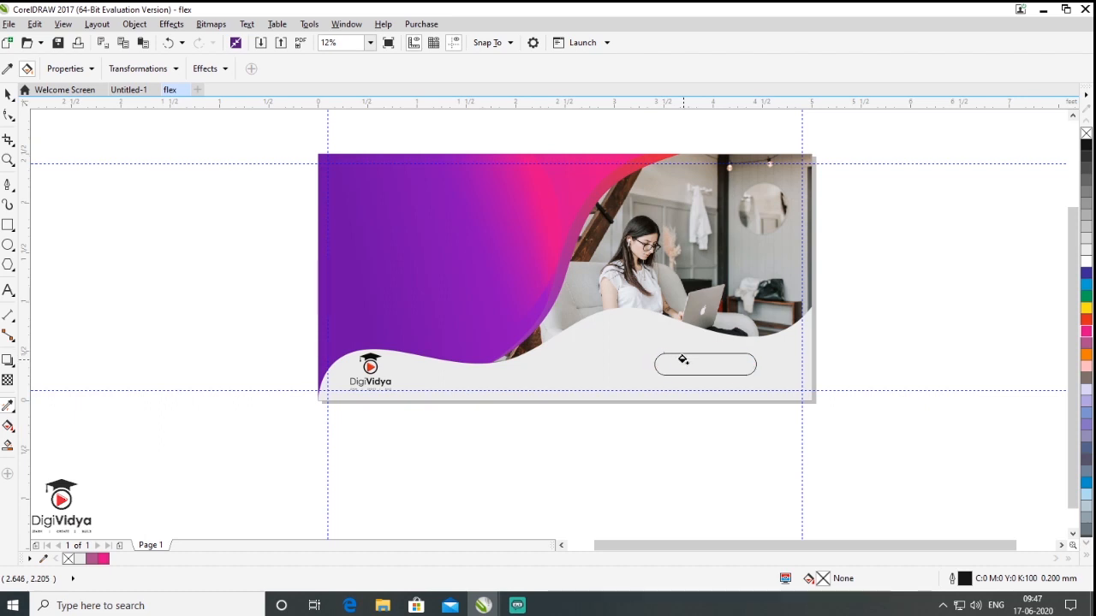
click(682, 359)
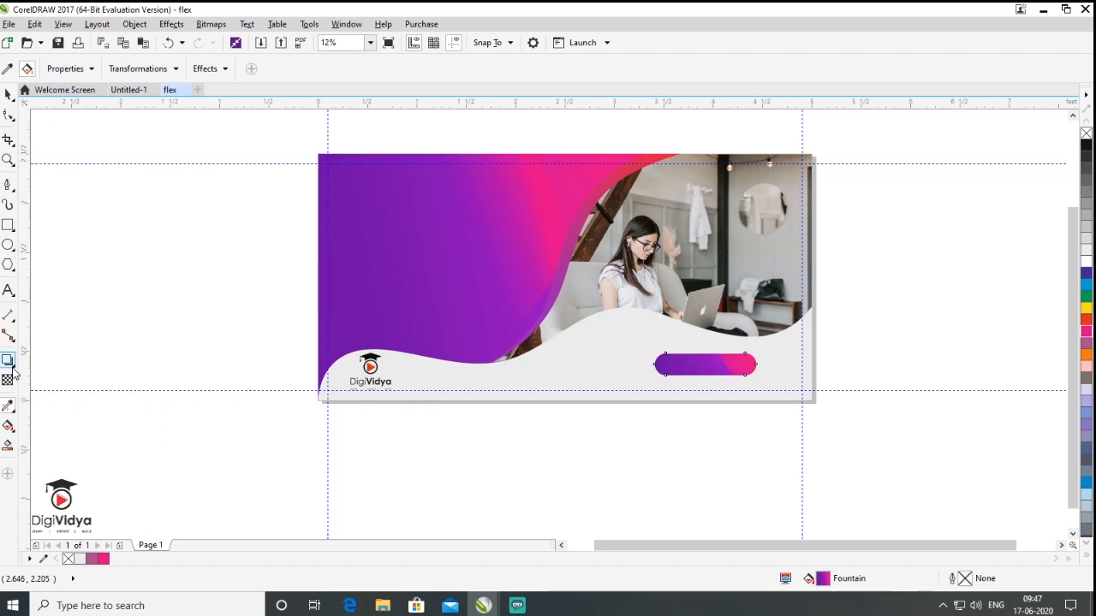
- Reverse the rounded rectangle's fountain fill so it runs from pink on the left to purple on the right, and deselect it
click(8, 426)
click(68, 424)
mouse_move(745, 356)
mouse_down()
mouse_move(685, 384)
mouse_move(630, 384)
mouse_move(612, 360)
mouse_move(755, 360)
mouse_up()
drag(612, 361, 666, 361)
drag(803, 432, 754, 445)
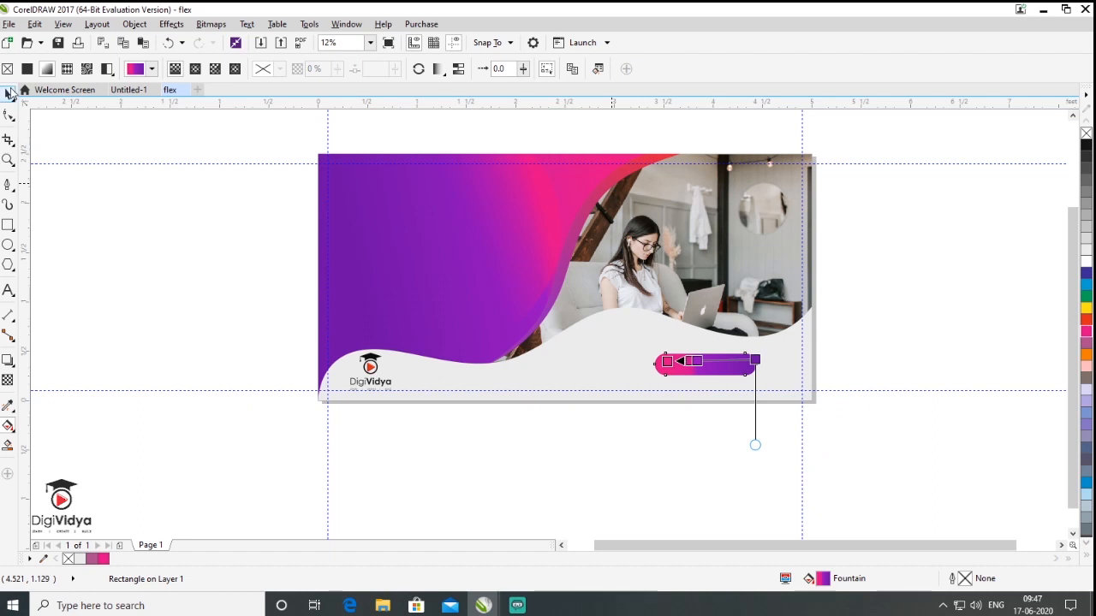
click(8, 95)
click(552, 383)
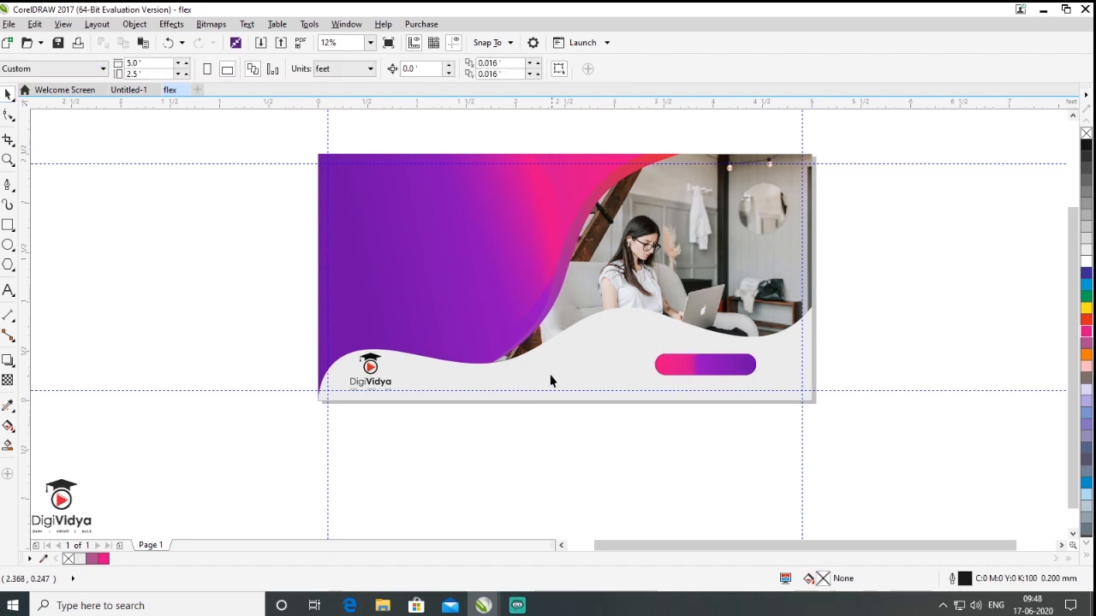
- Set the LEARN NOW text in Roboto Black Italic, make it white, scale it to about 0.67 × 0.09 ft and centre it on the gradient button
click(422, 69)
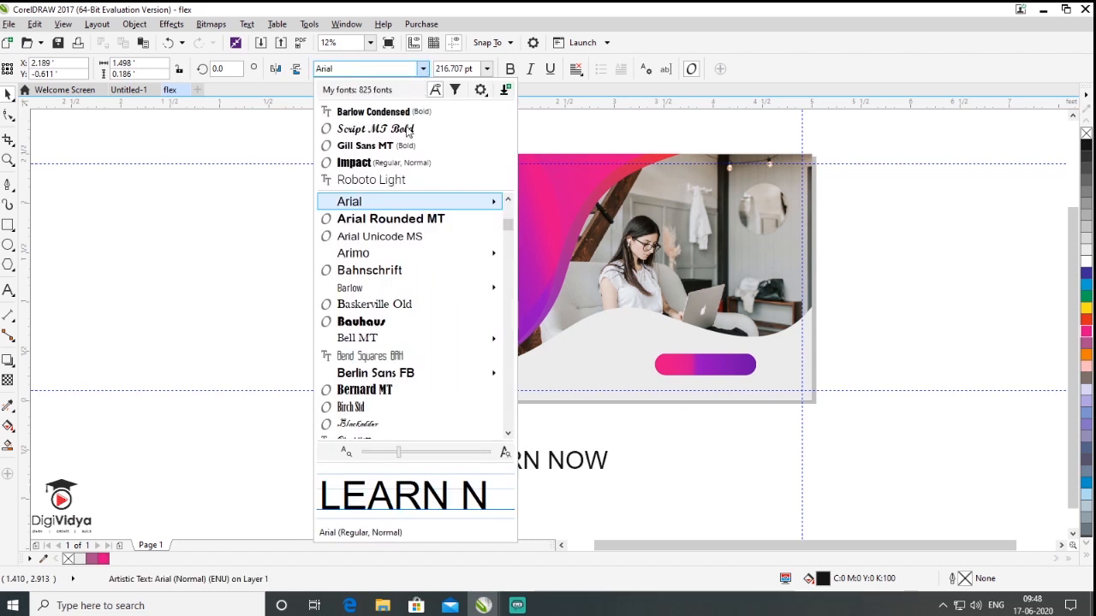
click(371, 180)
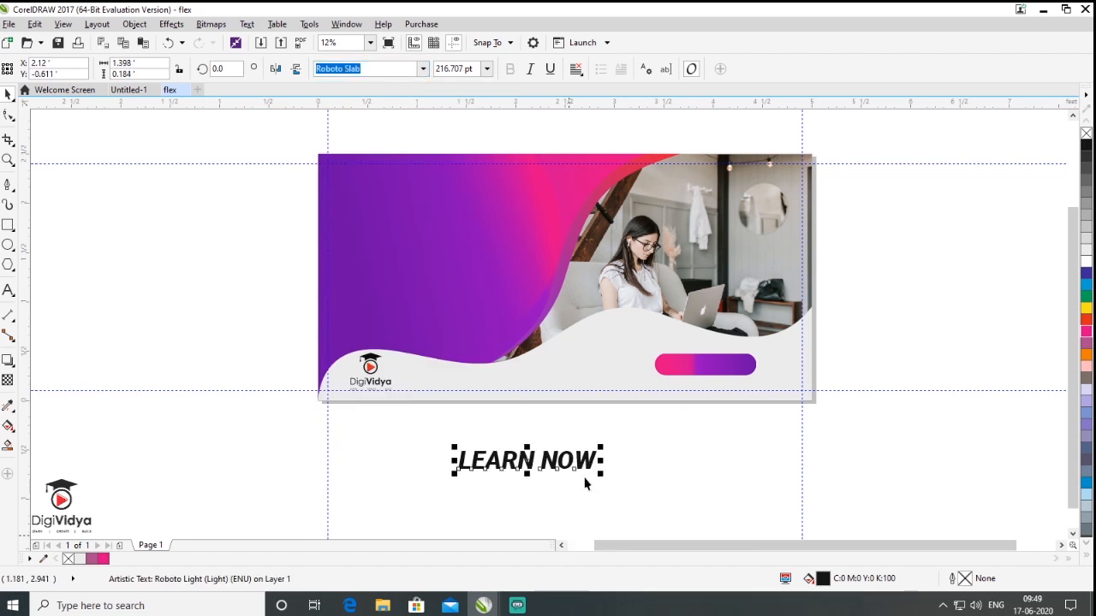
drag(604, 476, 710, 372)
click(492, 455)
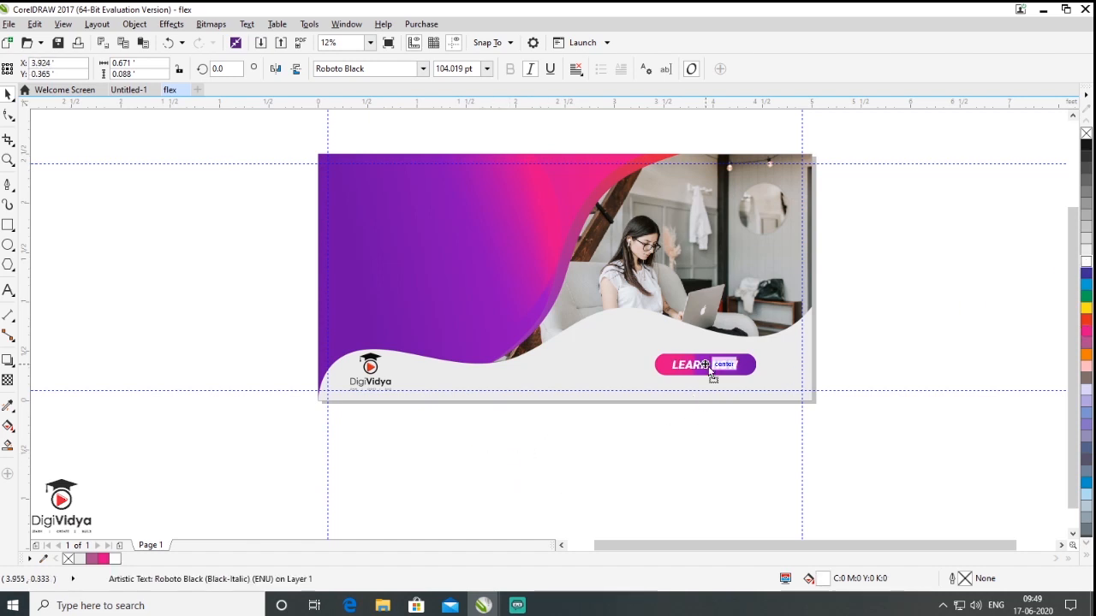
click(749, 465)
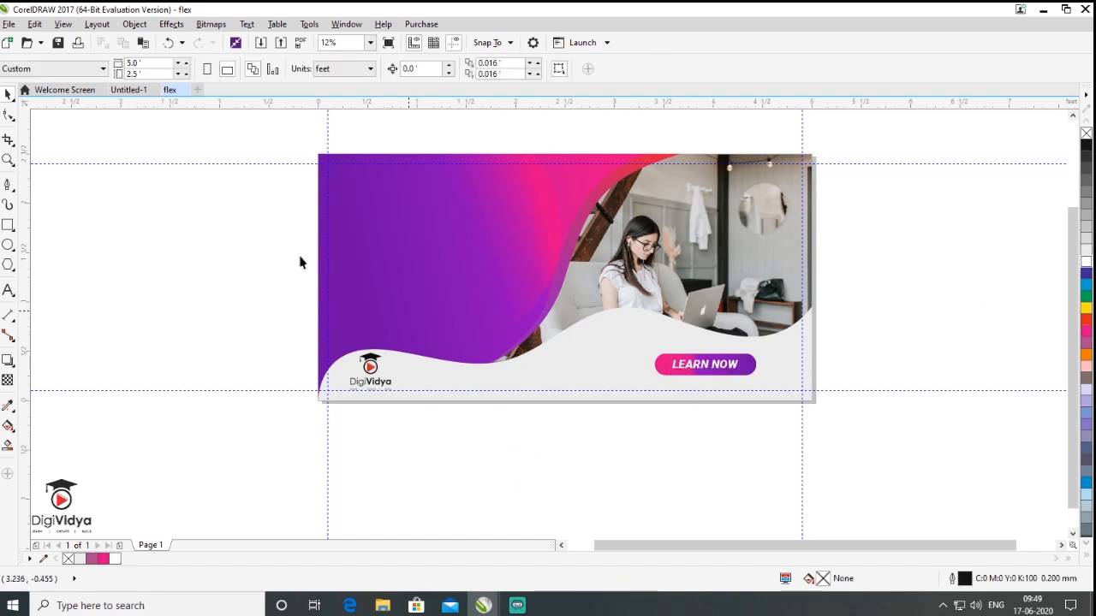
click(8, 290)
click(473, 456)
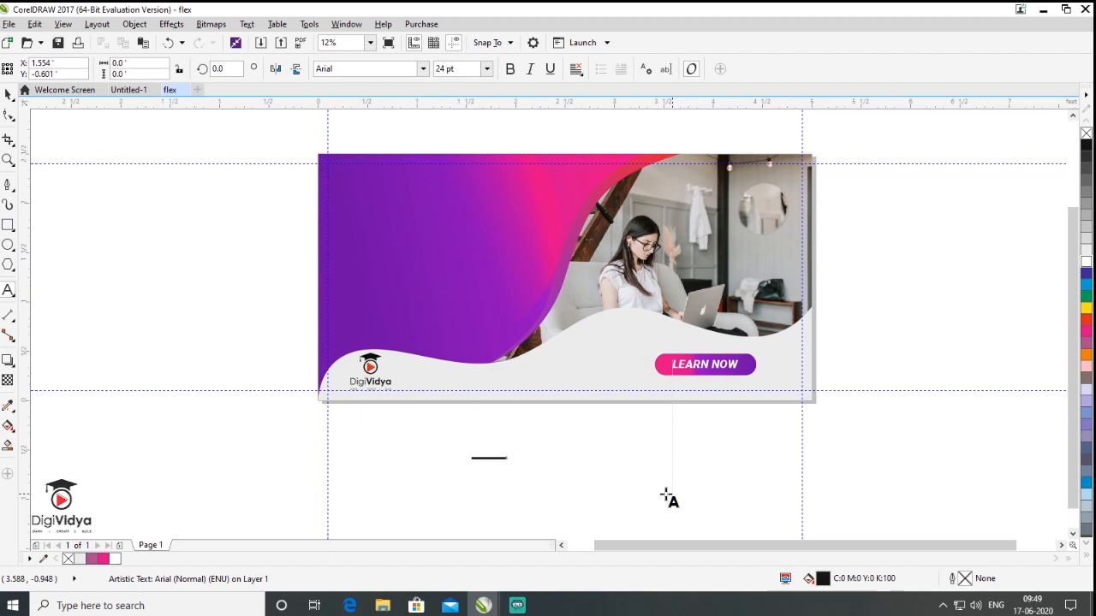
key(ctrl+space)
drag(544, 476, 588, 494)
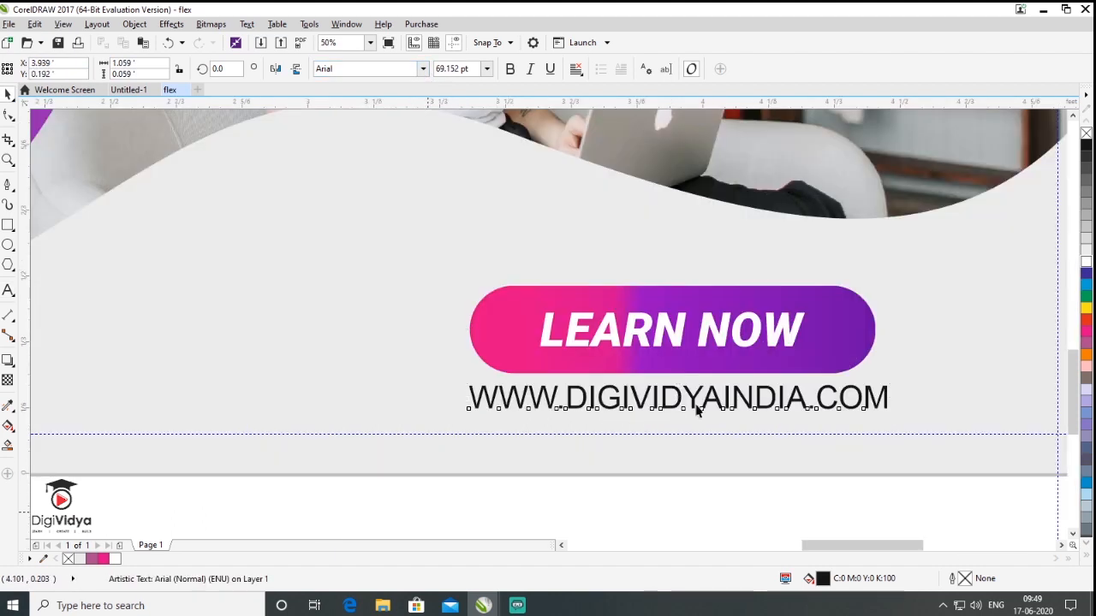
- Group the button, its label and the website text, and move the group against the right vertical guideline above the bottom one
drag(428, 513, 912, 265)
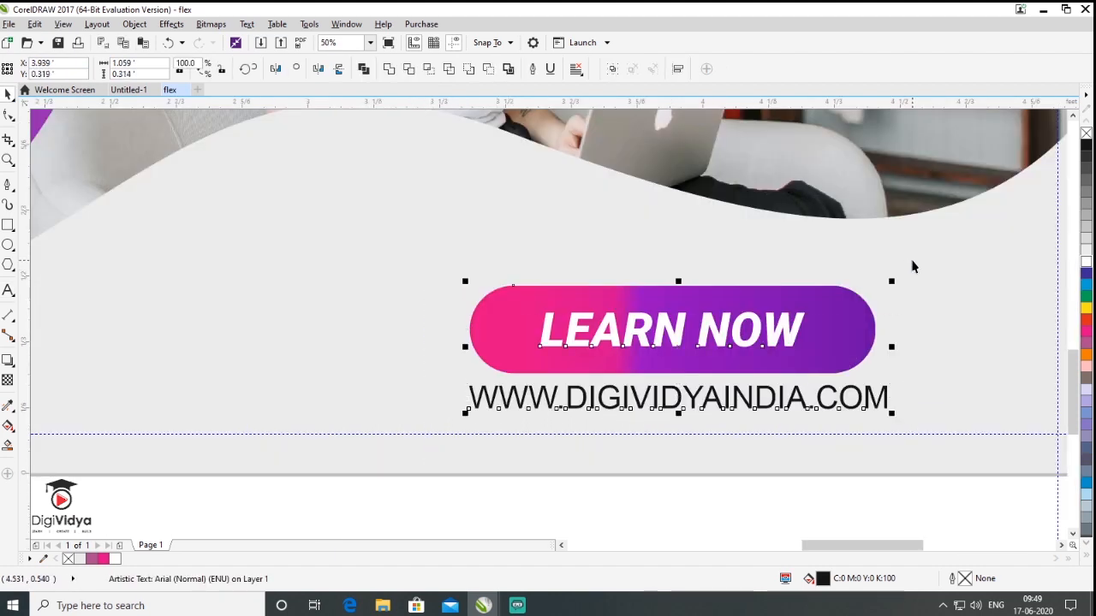
right_click(778, 303)
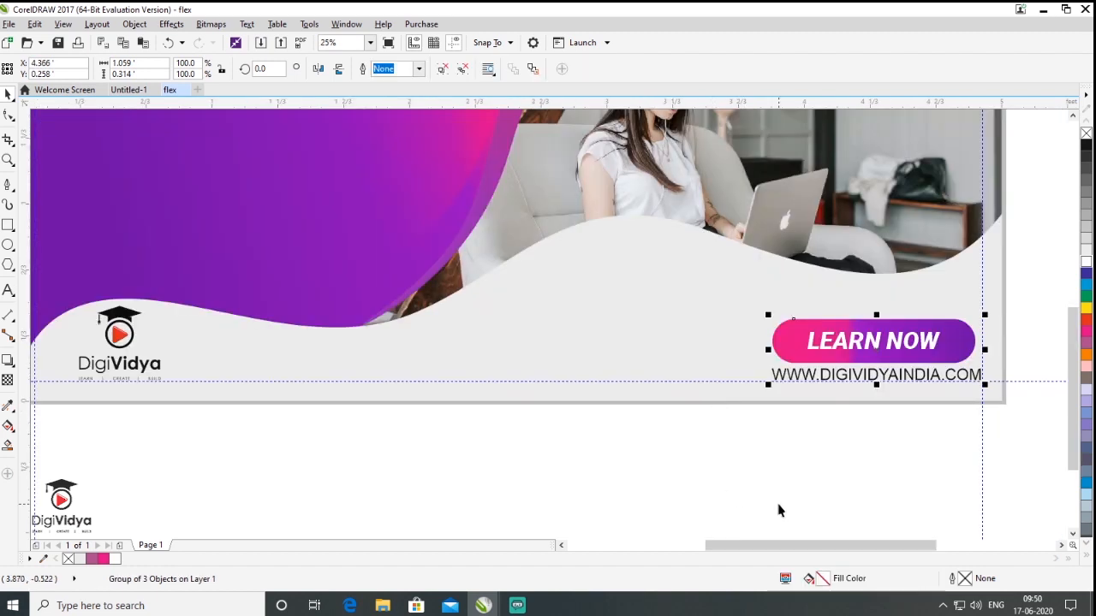
scroll(768, 504, down, 1)
scroll(438, 255, down, 1)
- Draw a rectangle about 1.53 × 0.31 ft on the upper purple area and fully round its corners to a 0.157 ft radius
click(8, 290)
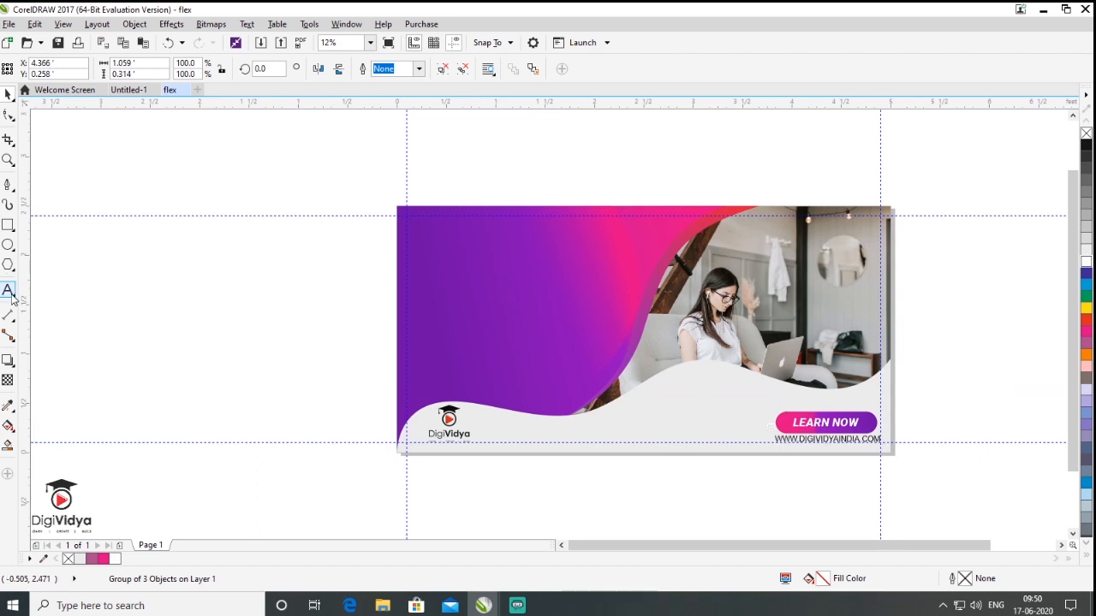
click(8, 224)
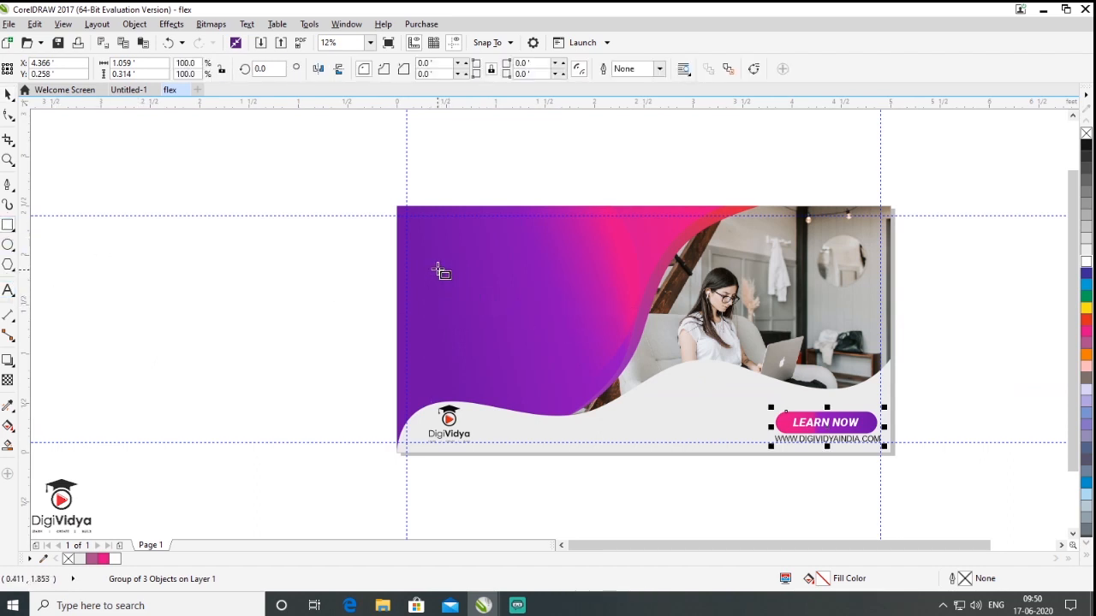
drag(428, 263, 580, 295)
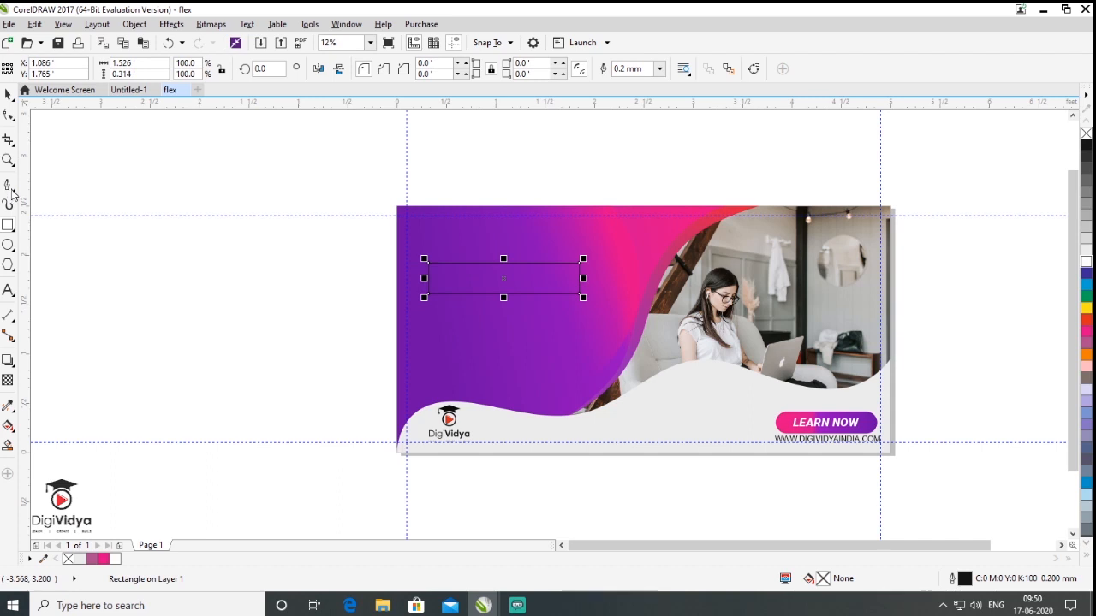
click(9, 116)
drag(472, 297, 506, 309)
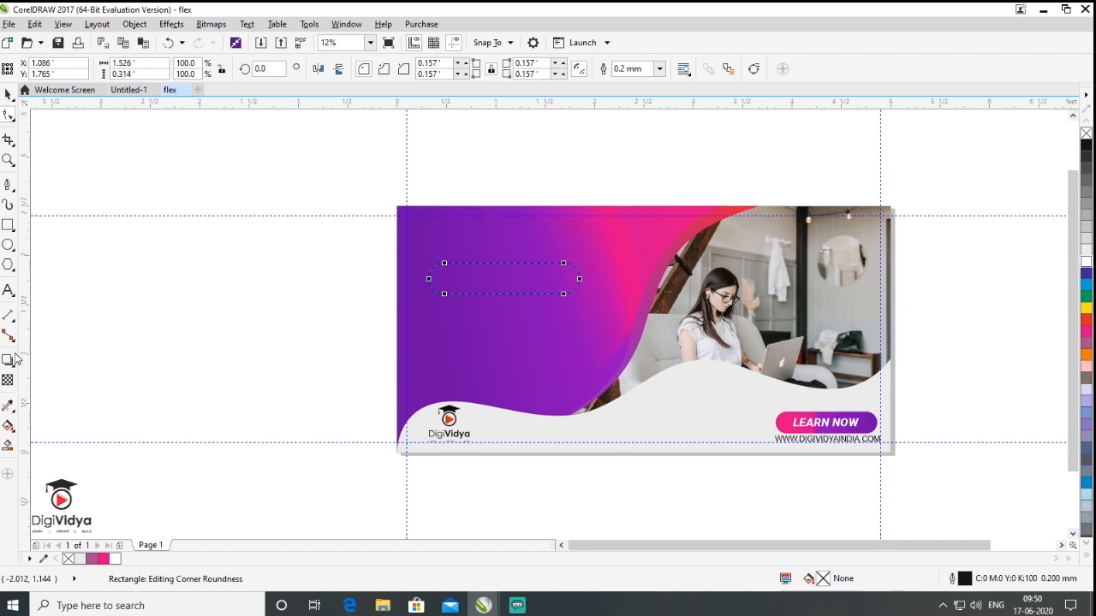
- Copy the LEARN NOW button's pink-purple gradient and missing outline onto the new rounded bar with the Attributes Eyedropper
click(11, 410)
click(70, 422)
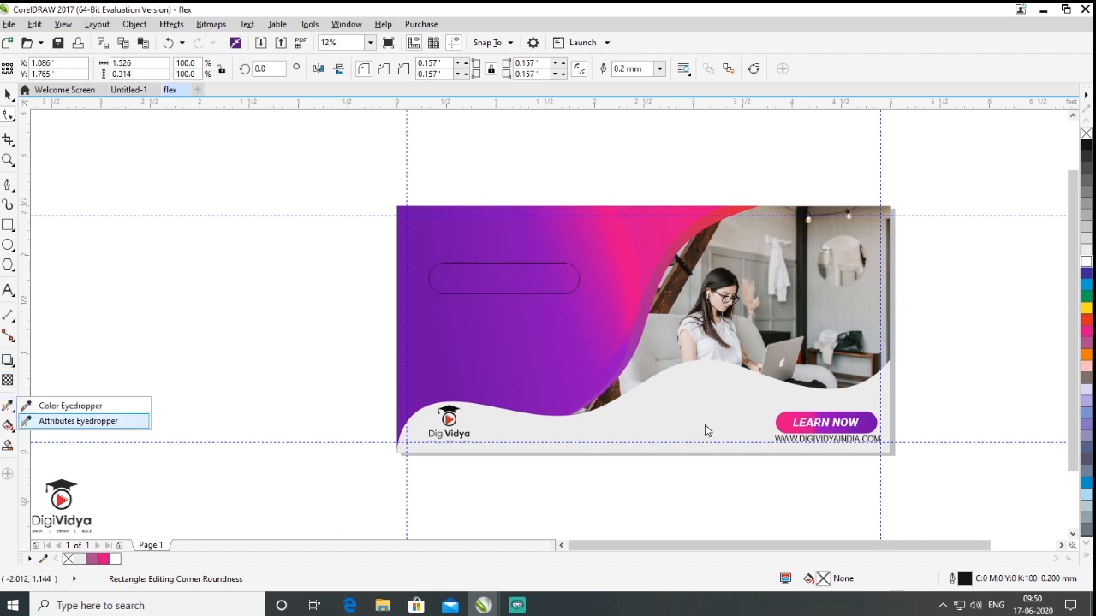
click(874, 417)
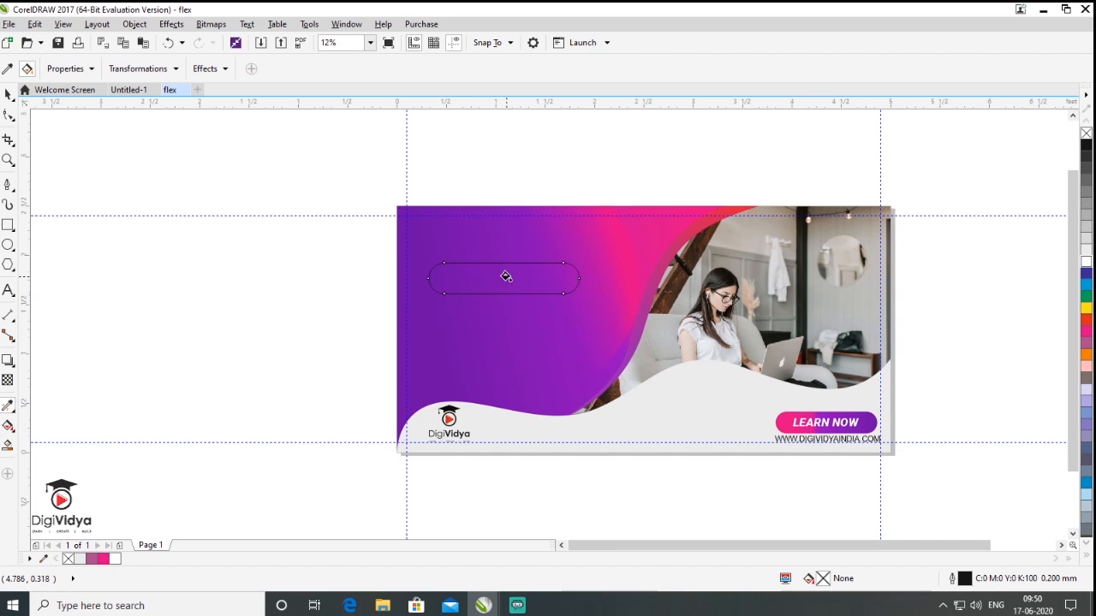
click(502, 275)
- Apply a linear fountain transparency to the rounded bar so it fades out toward its right end
click(8, 94)
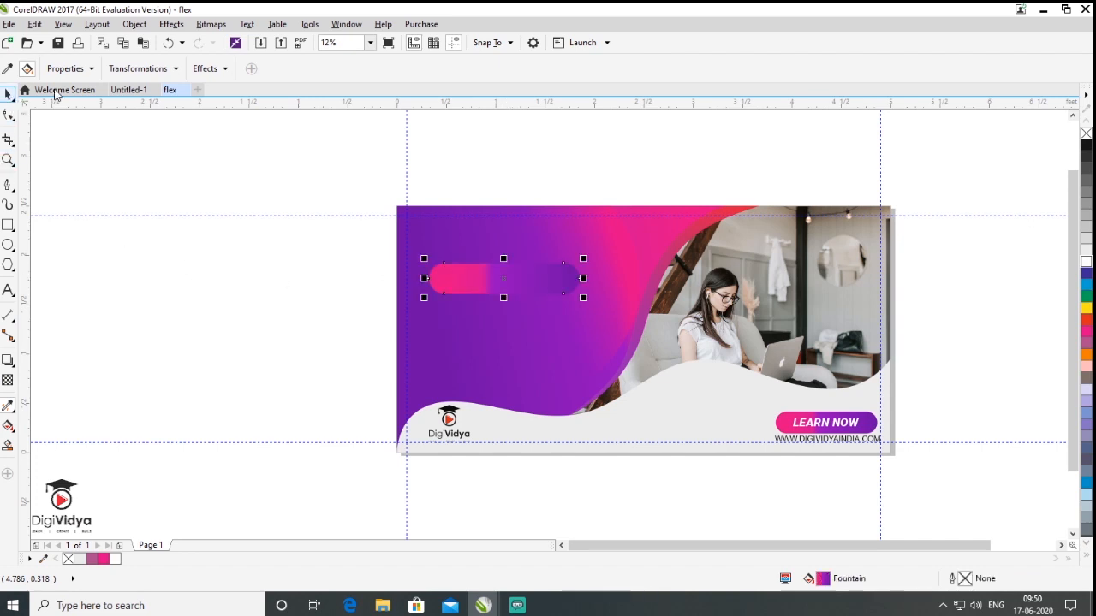
click(12, 385)
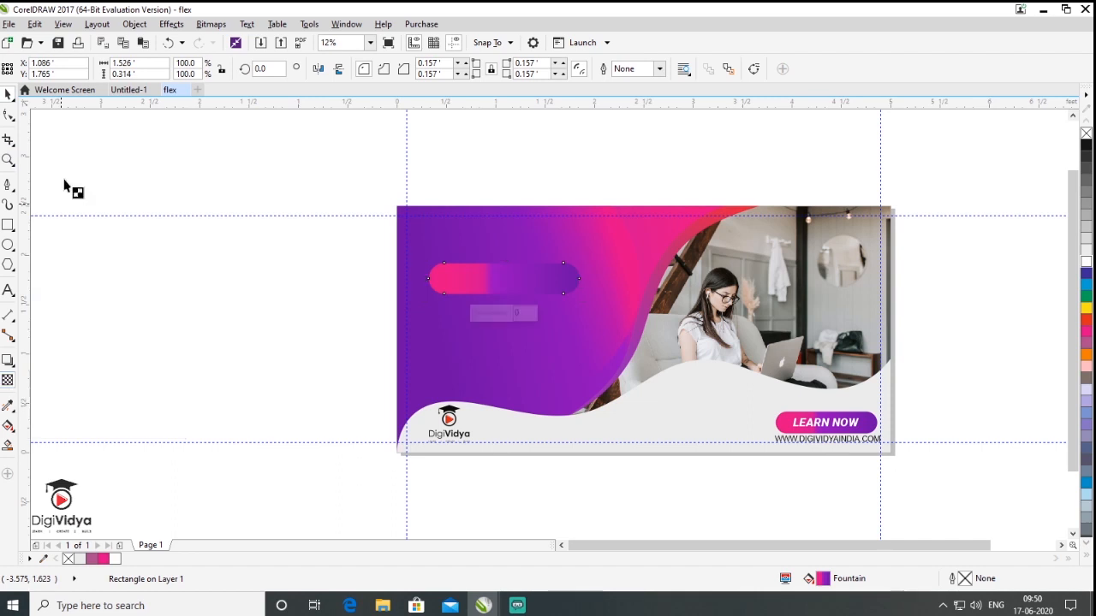
click(49, 71)
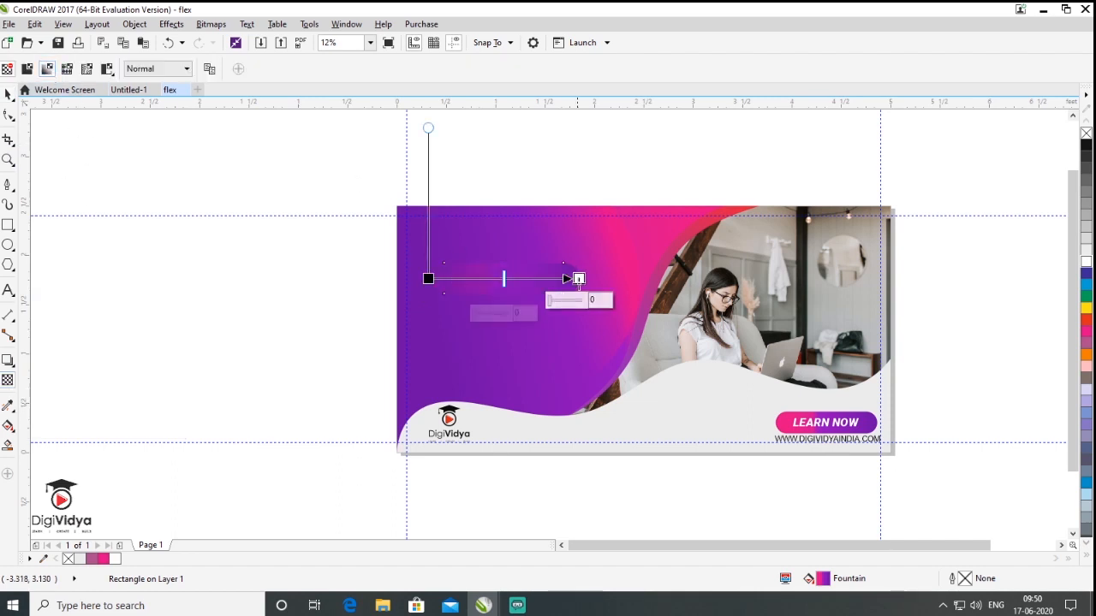
- Add the text "learn more" beside the page, enlarge it to about 1.8 ft wide and set its font to Impact
click(8, 290)
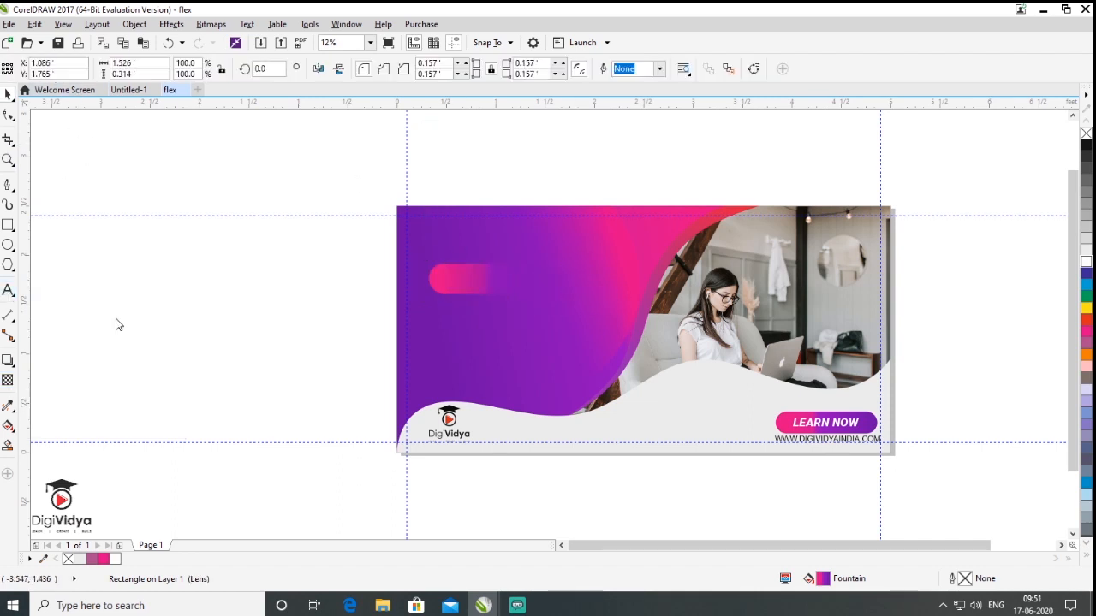
click(225, 340)
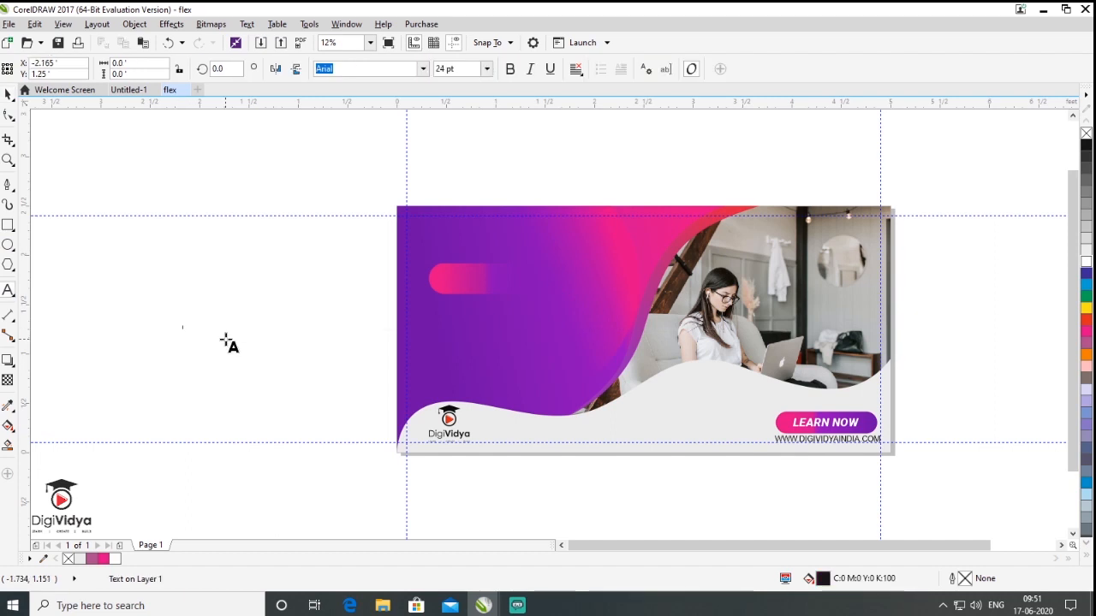
text(learn more)
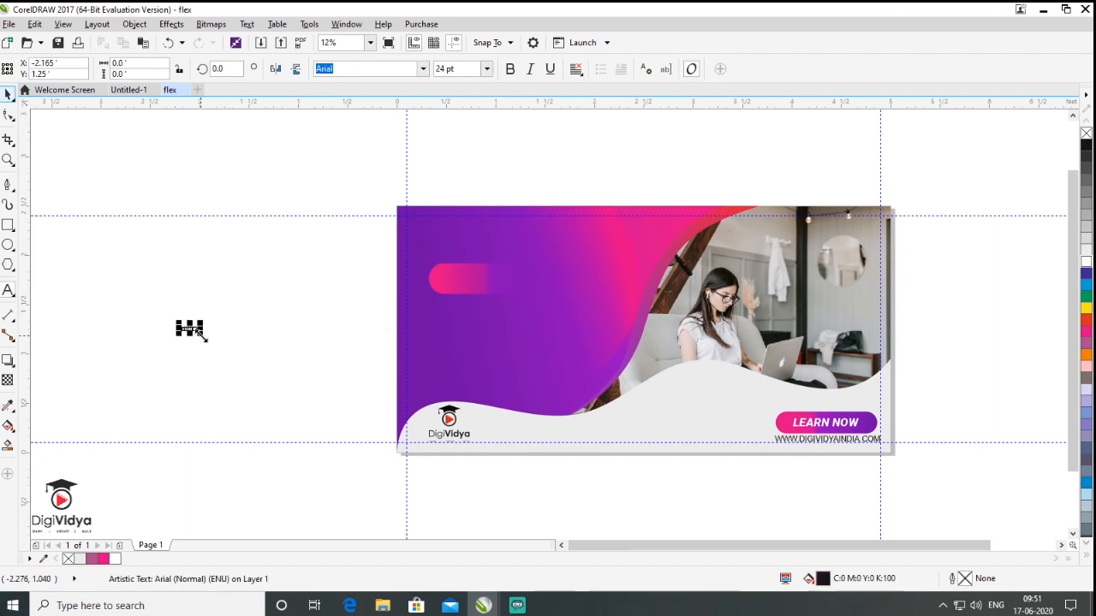
drag(202, 338, 367, 427)
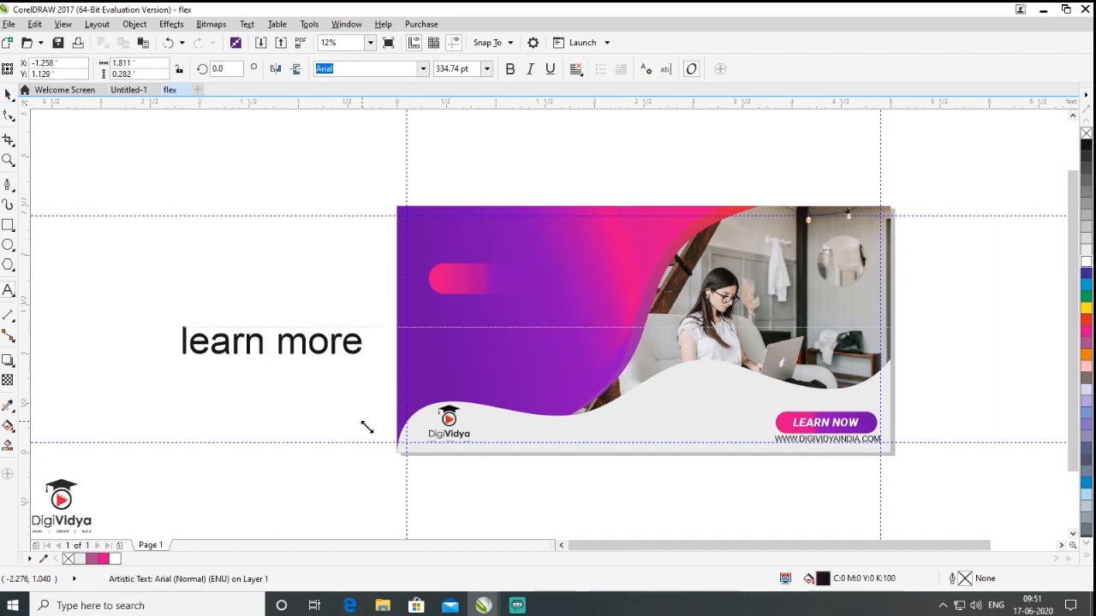
text(Impact)
key(Return)
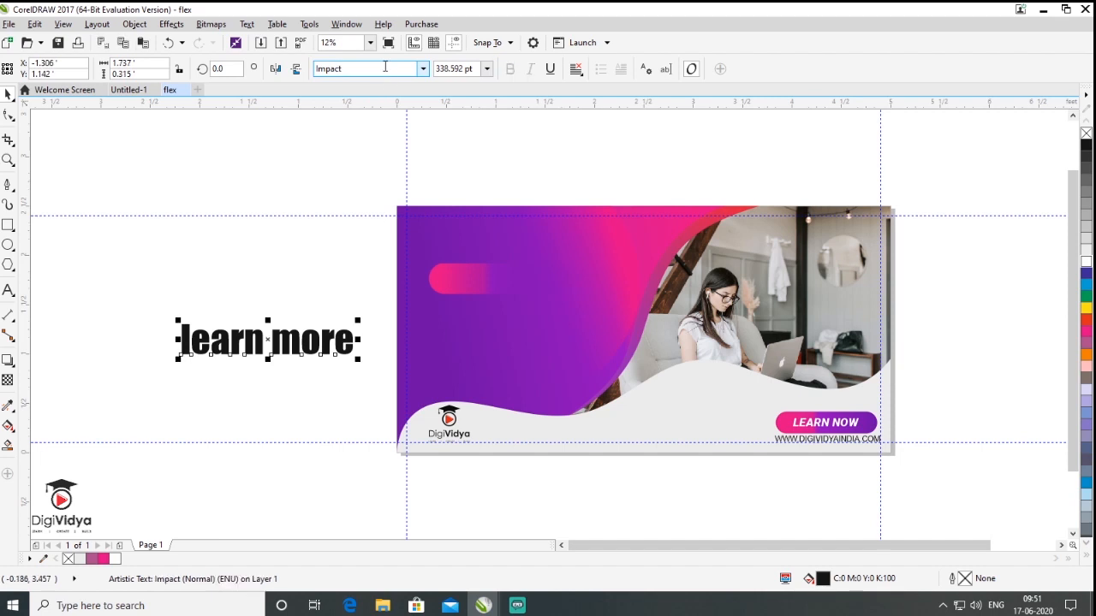
- Change the case of the "learn more" text to UPPERCASE
click(248, 24)
click(312, 359)
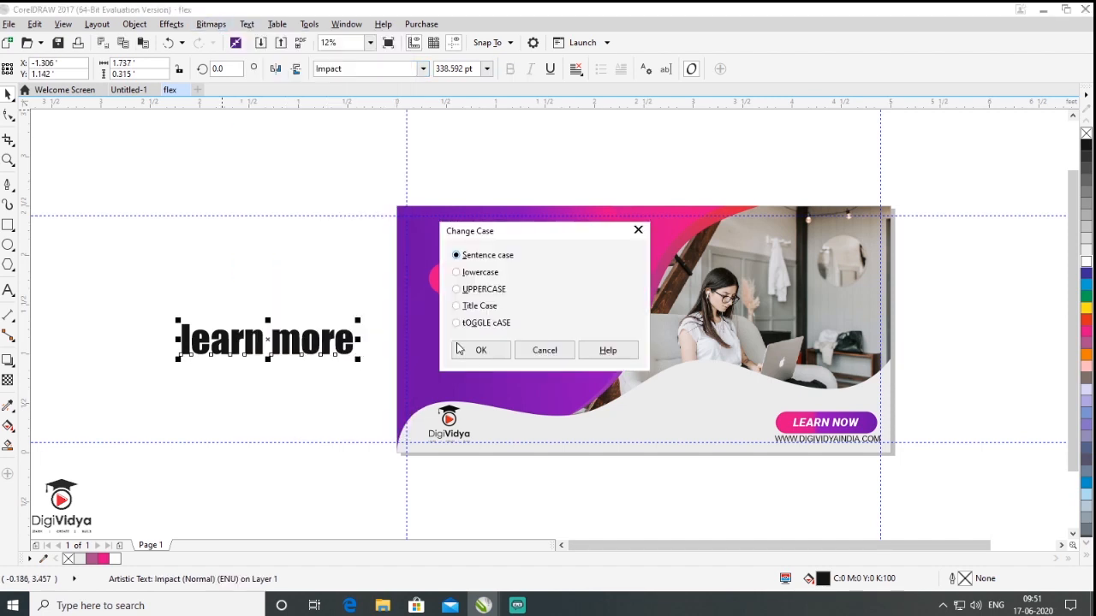
click(481, 350)
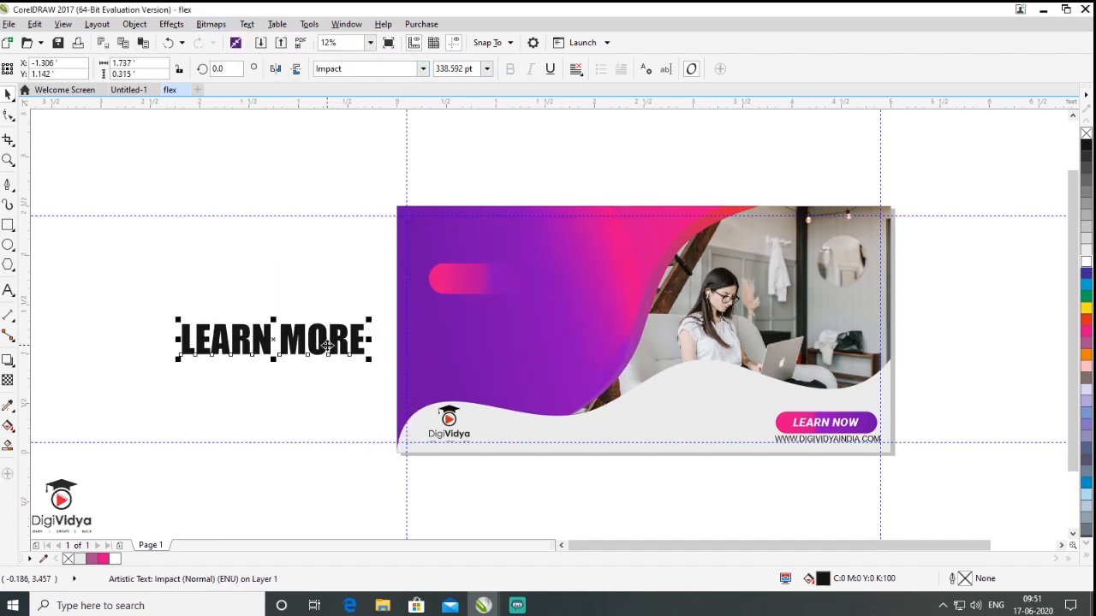
- Fill the LEARN MORE text white, scale it to about 1.2 ft wide and place it over the faded pink bar
click(1089, 262)
drag(365, 355, 536, 280)
click(289, 302)
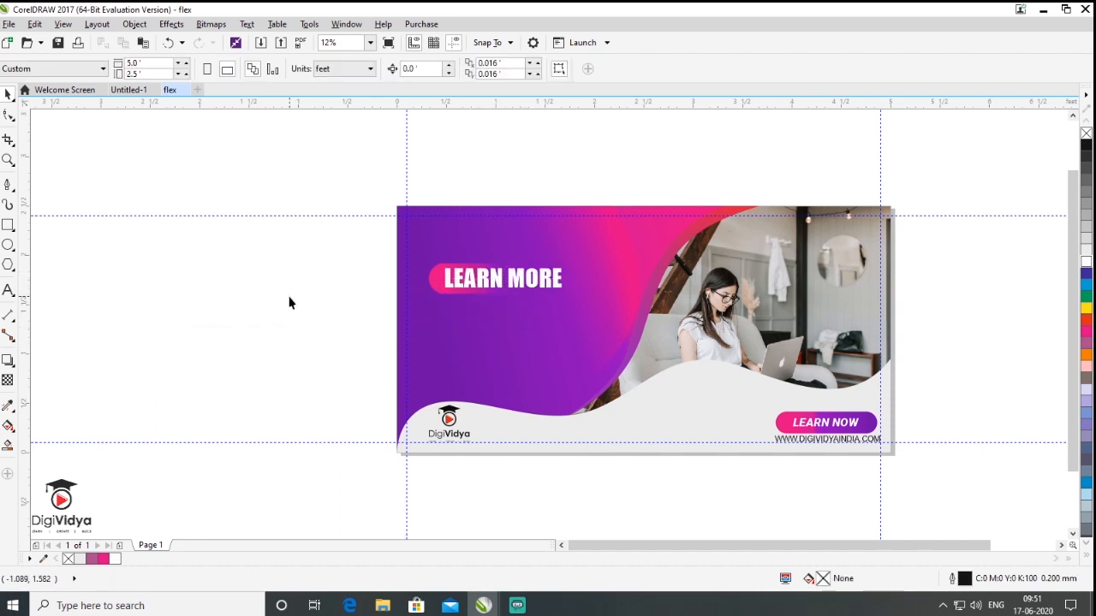
- Add the text SPECIAL OFFER beside the page, scale it to about 1.18 ft wide and set its font to Roboto Light
click(188, 316)
text(SPECIAL OFFER)
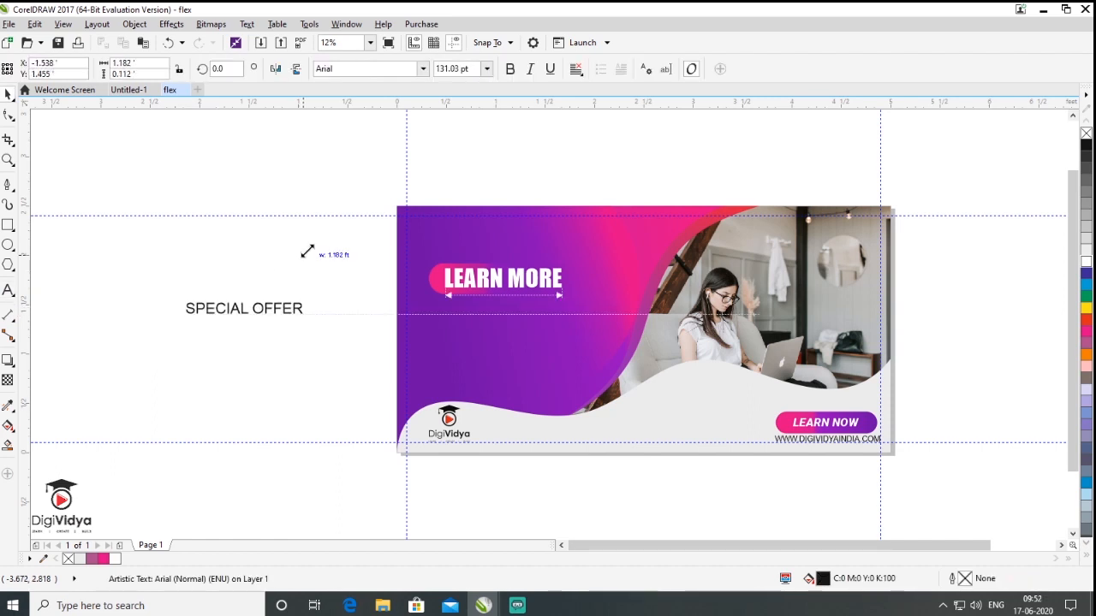
click(423, 68)
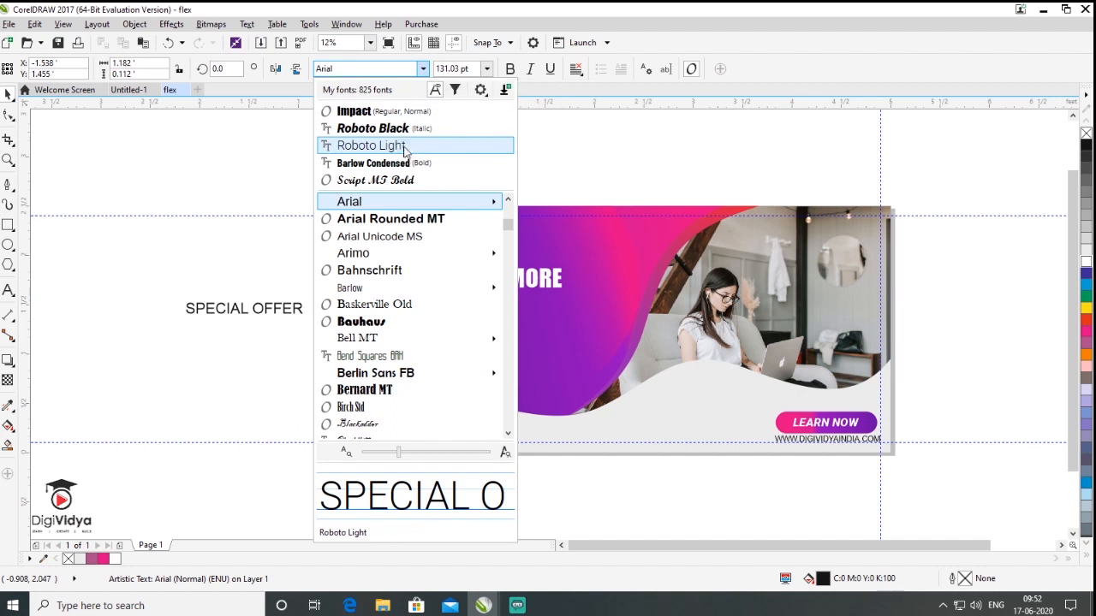
click(405, 146)
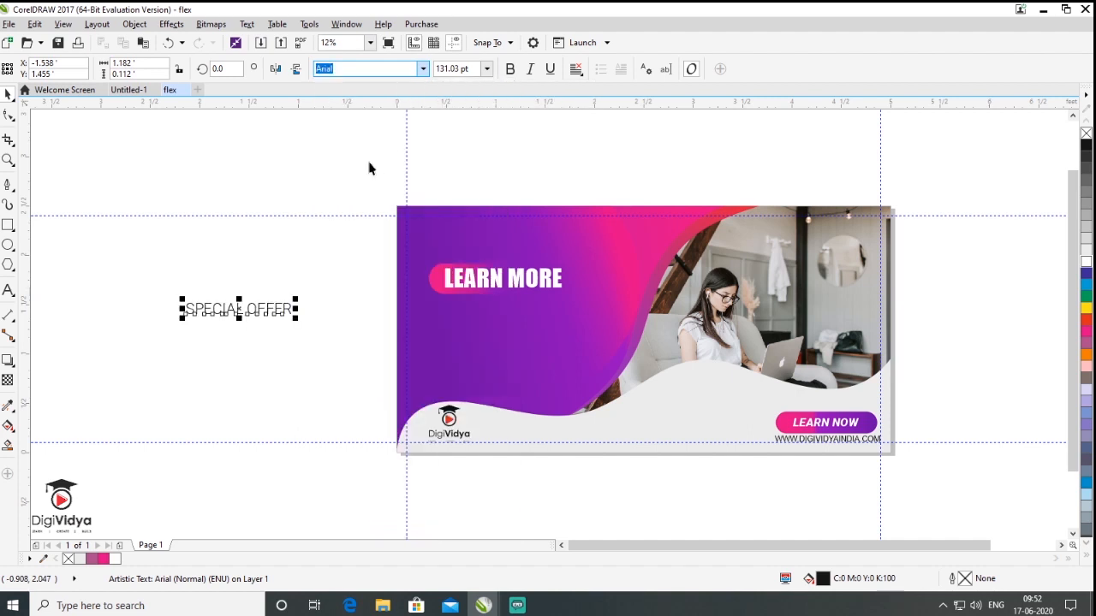
- Make the SPECIAL OFFER text white and place it just above LEARN MORE, starting near the bar's left end
click(267, 322)
drag(267, 322, 516, 263)
scroll(508, 289, up, 1)
click(135, 282)
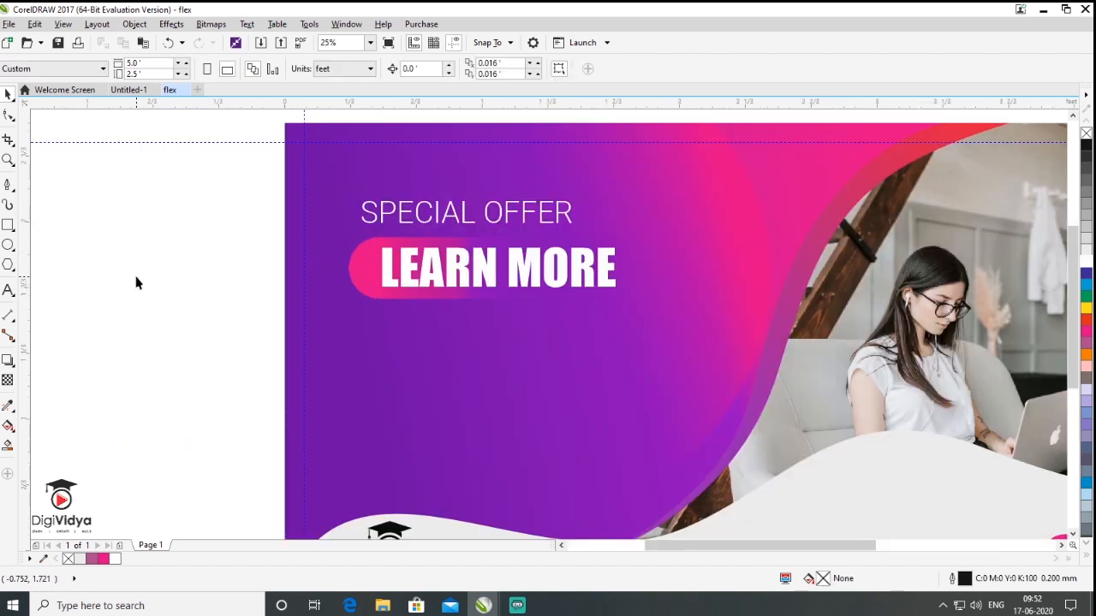
- Add the text UP TO 90% DISCOUNT in white Barlow Condensed Bold and place it beneath LEARN MORE, left-aligned with SPECIAL OFFER
click(8, 293)
click(190, 367)
click(419, 69)
click(424, 69)
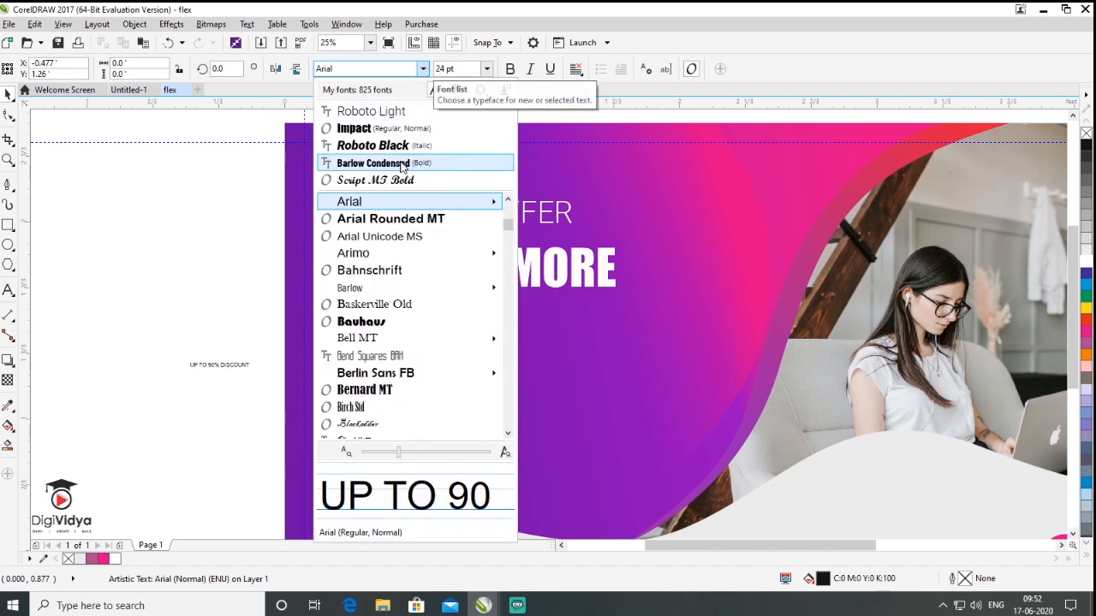
click(402, 163)
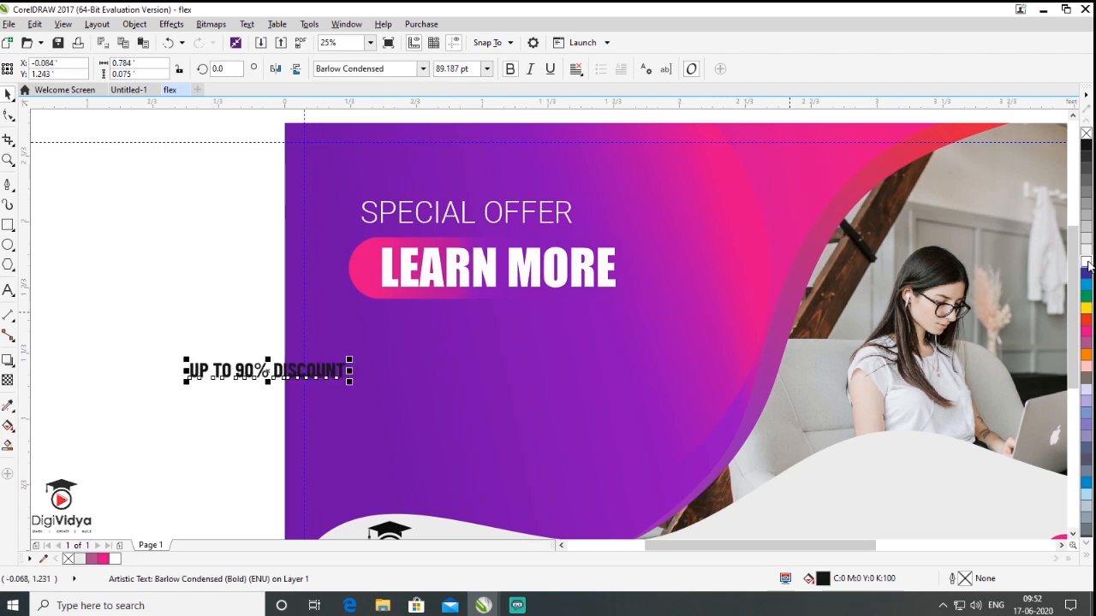
click(294, 373)
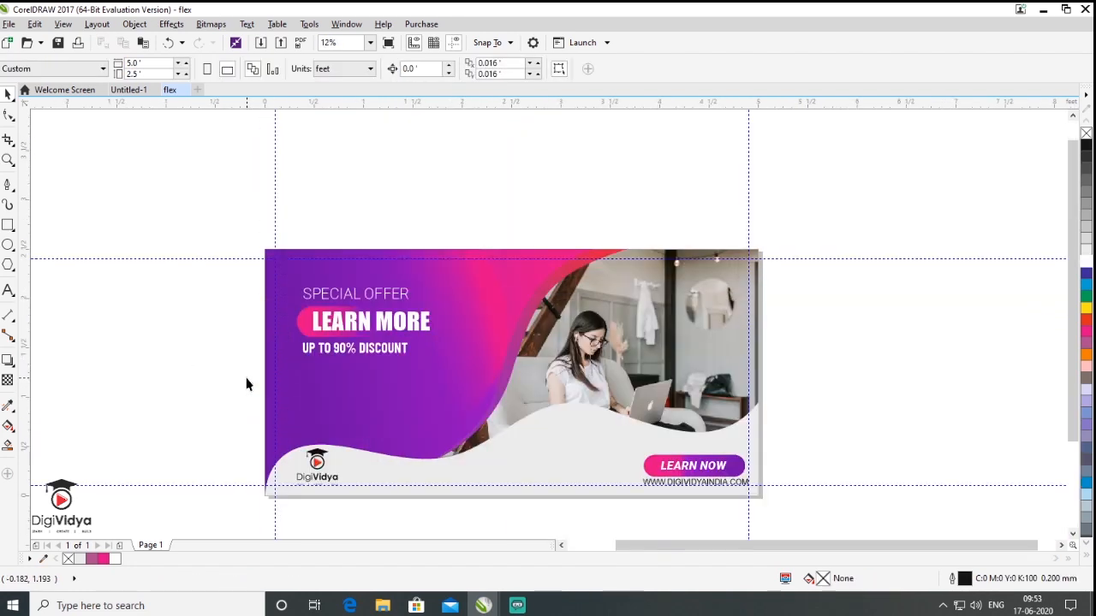
- Enlarge the three headline texts and the faded bar together to about 1.70 × 0.74 ft, and deselect them
drag(228, 223, 482, 396)
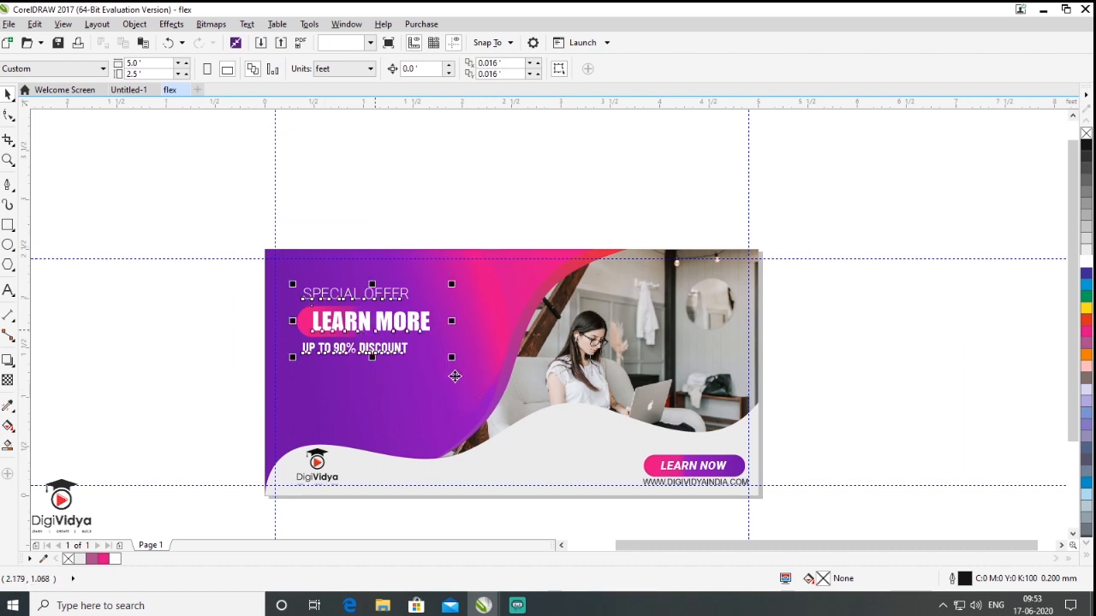
drag(451, 357, 471, 384)
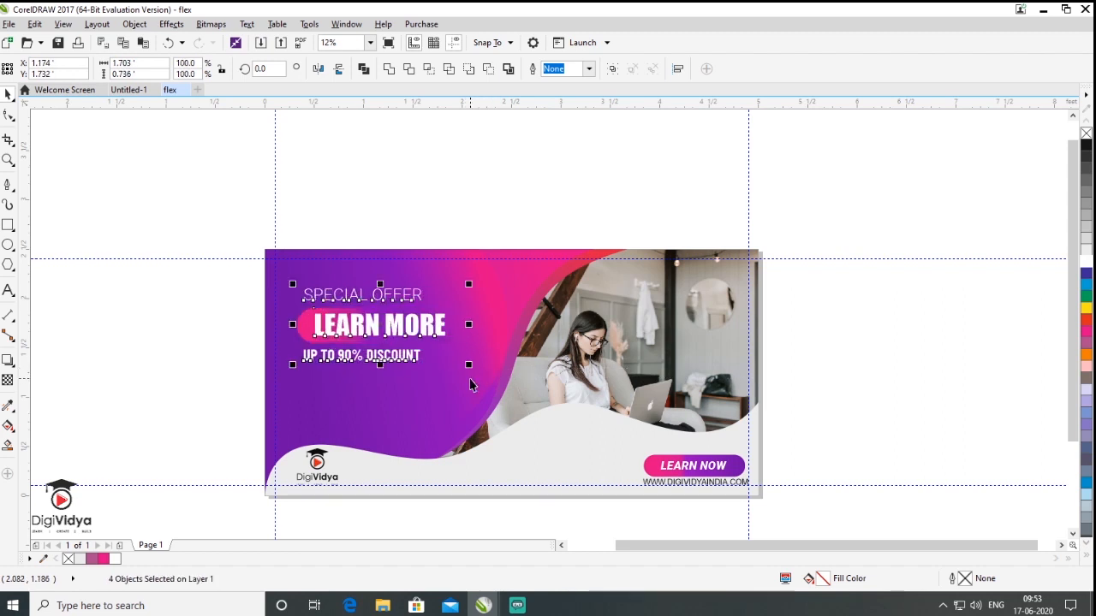
click(145, 333)
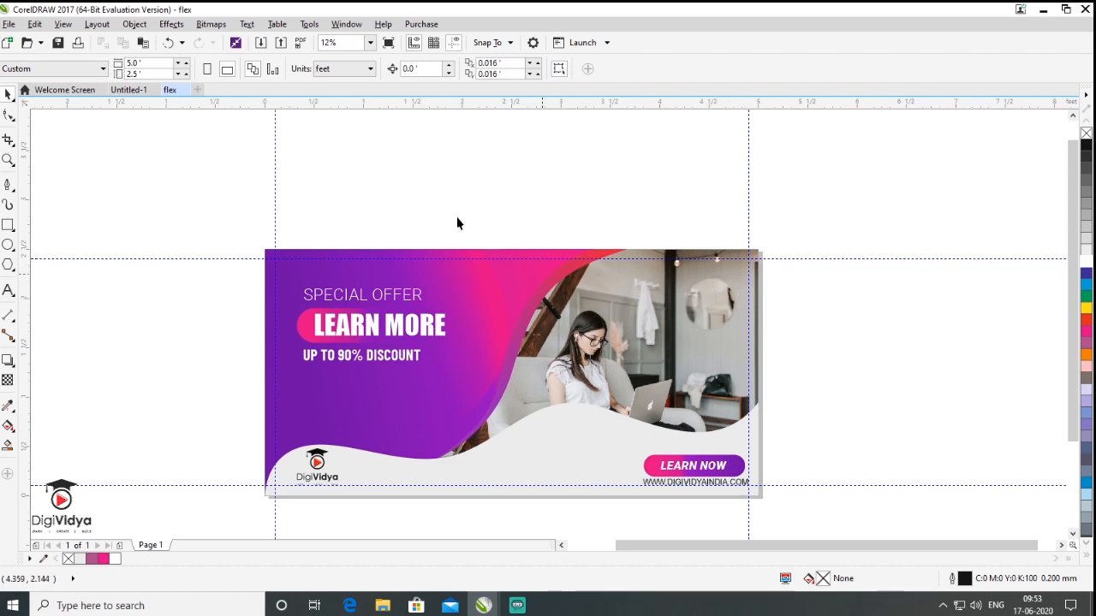
- Import the Facebook, Instagram and YouTube SVG icons from the Circle Grey folder and place them beside the page
click(8, 24)
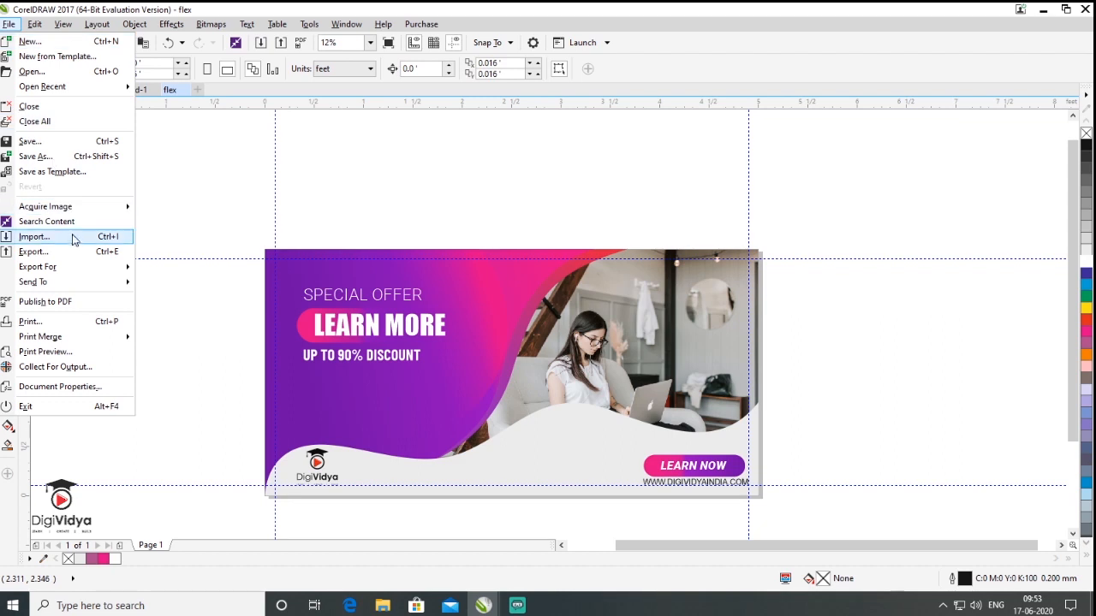
click(72, 237)
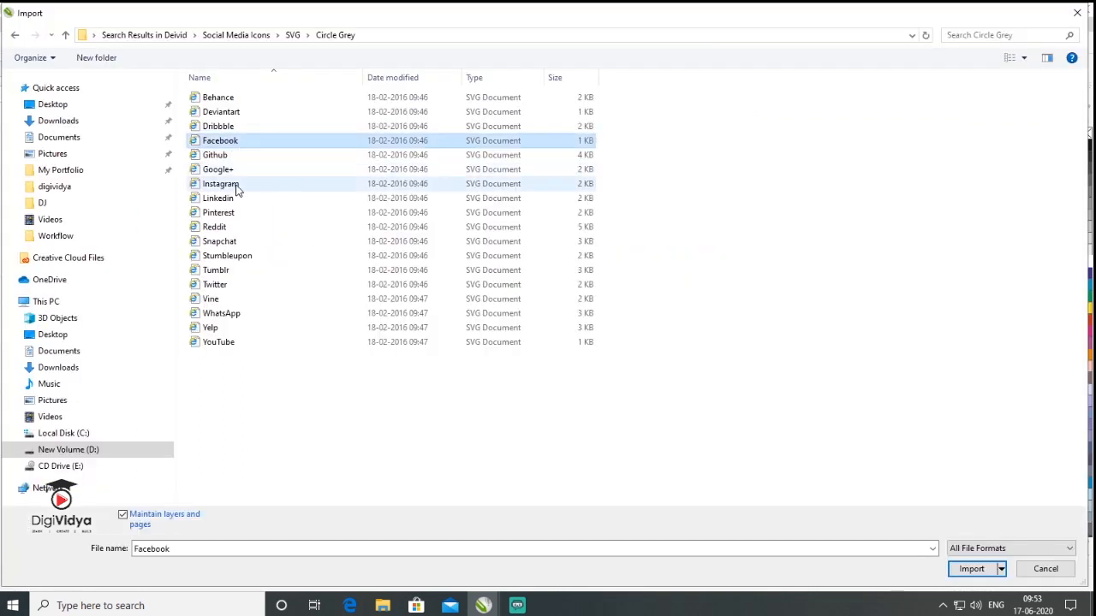
ctrl+click(238, 187)
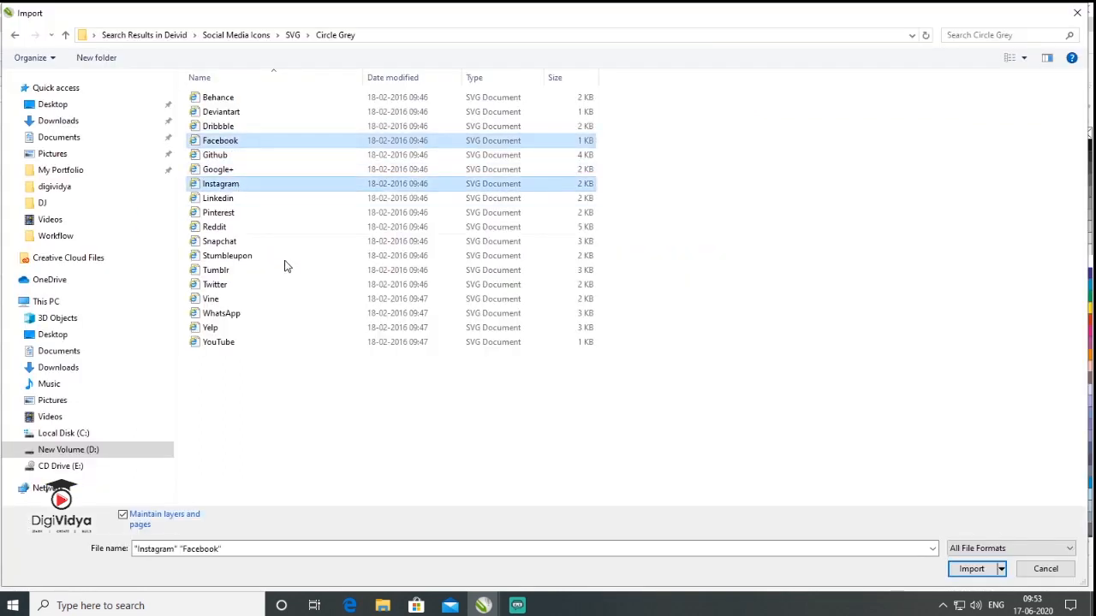
ctrl+click(247, 344)
click(976, 571)
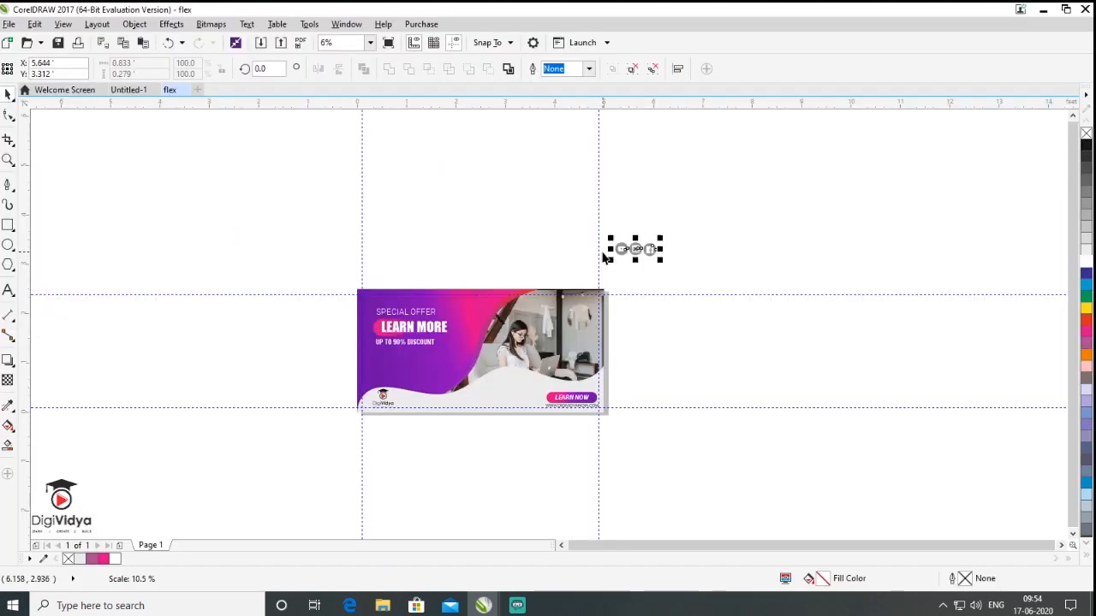
- Move the three social media icons together onto the photo's upper-right corner, near the margin guidelines
drag(637, 250, 589, 307)
scroll(588, 307, up, 4)
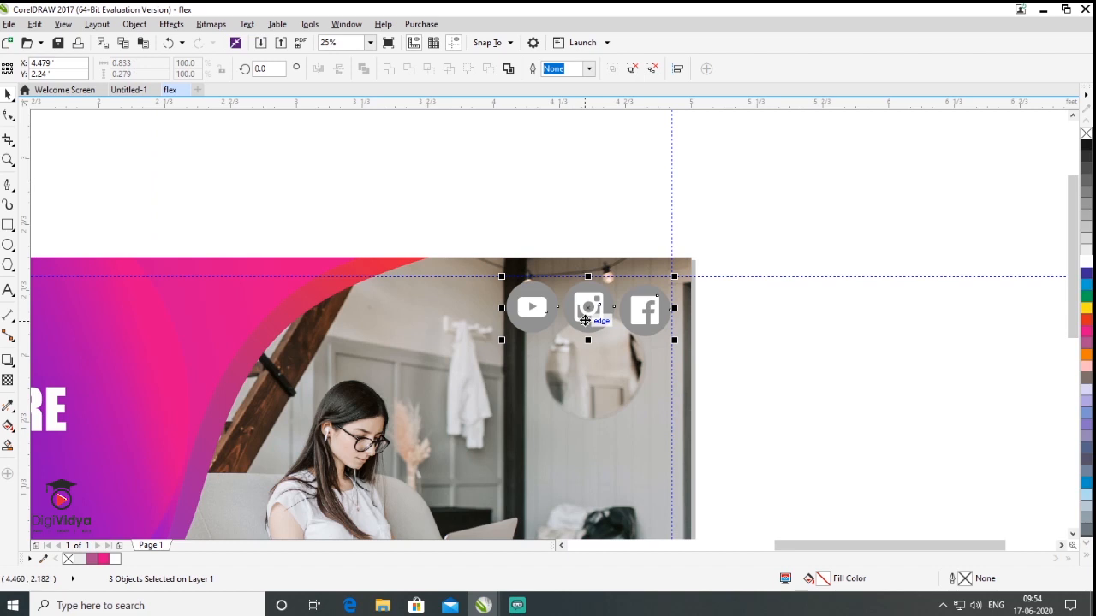
scroll(589, 304, up, 2)
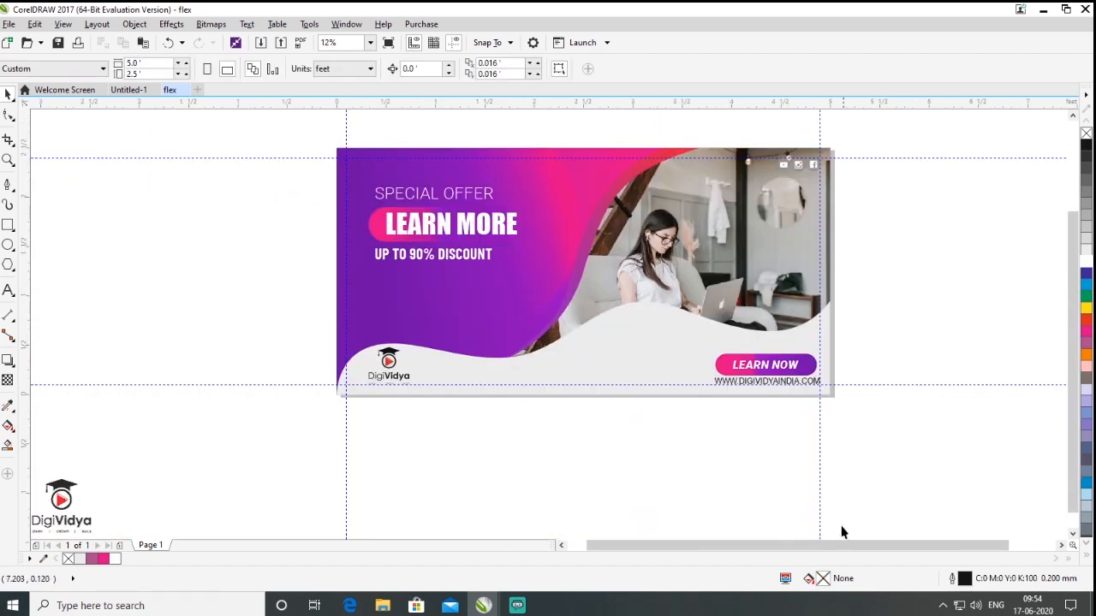
drag(779, 547, 809, 547)
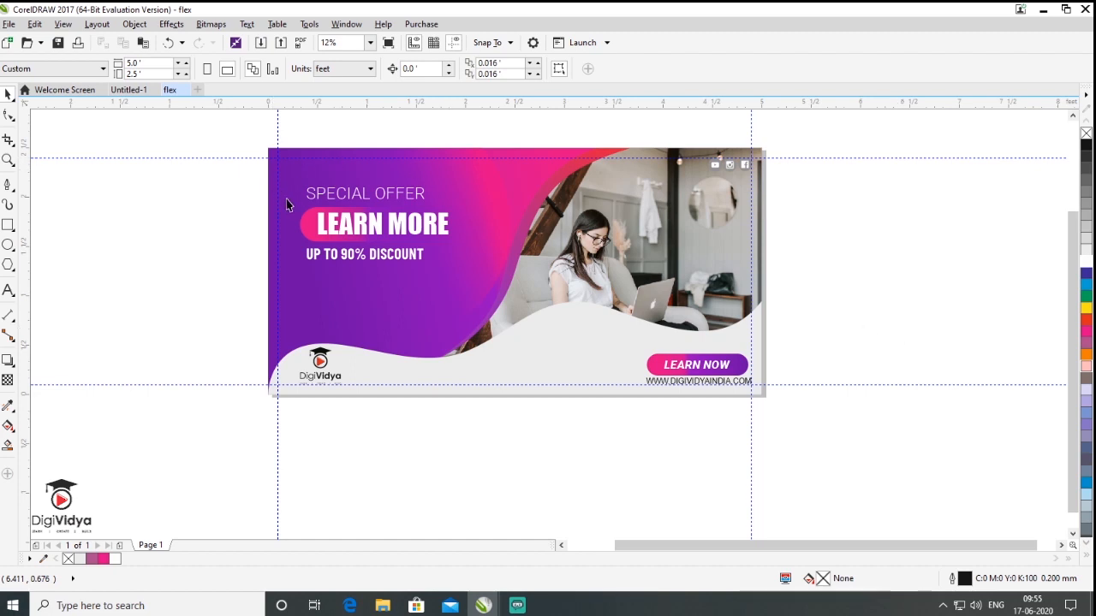
scroll(353, 235, up, 2)
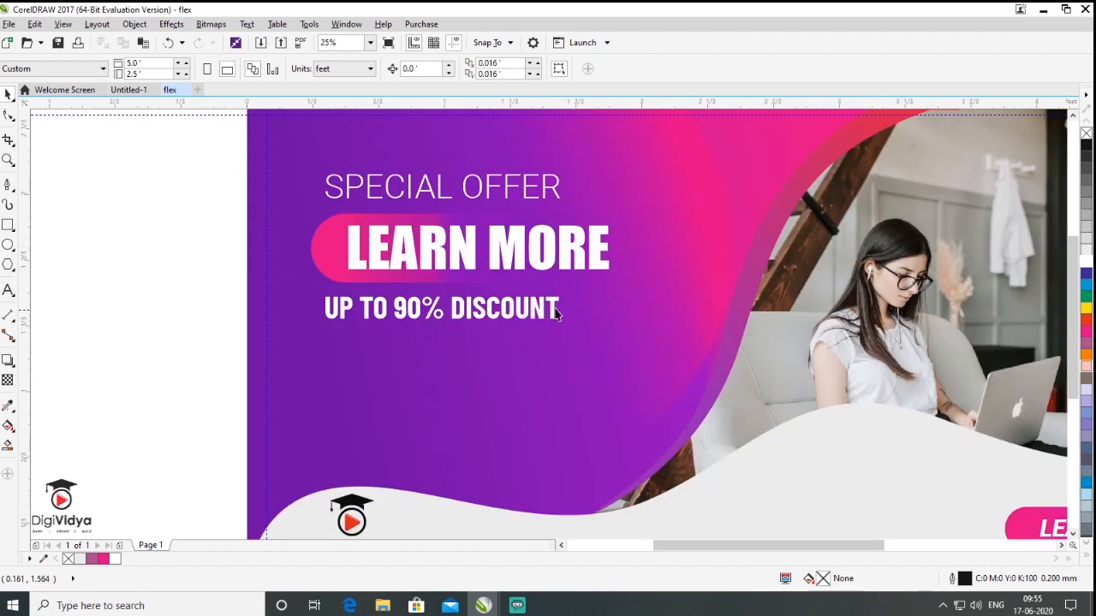